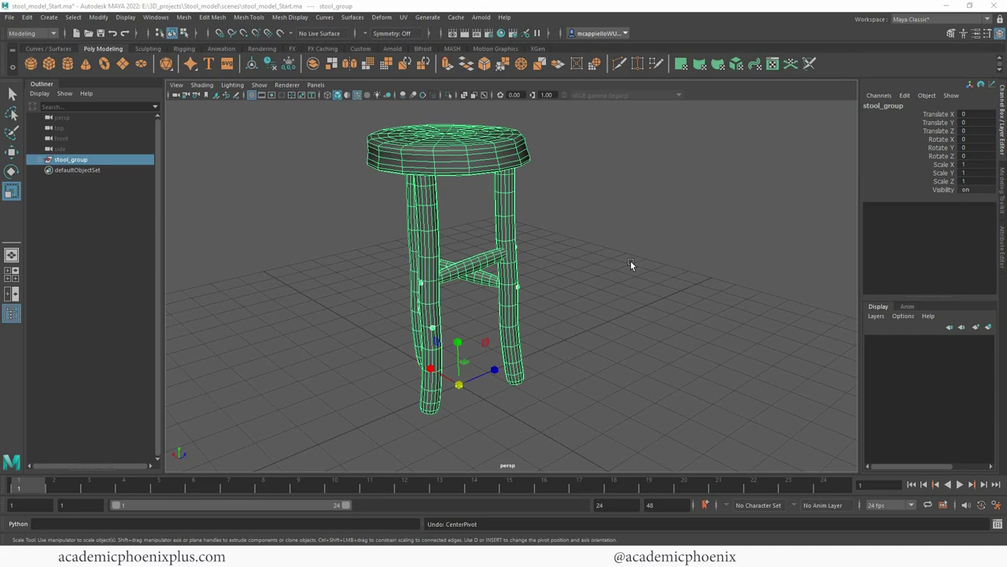
Step: Deselect the stool group and inspect the stool model from several angles
left_click_drag(564, 250, 629, 236, "alt")
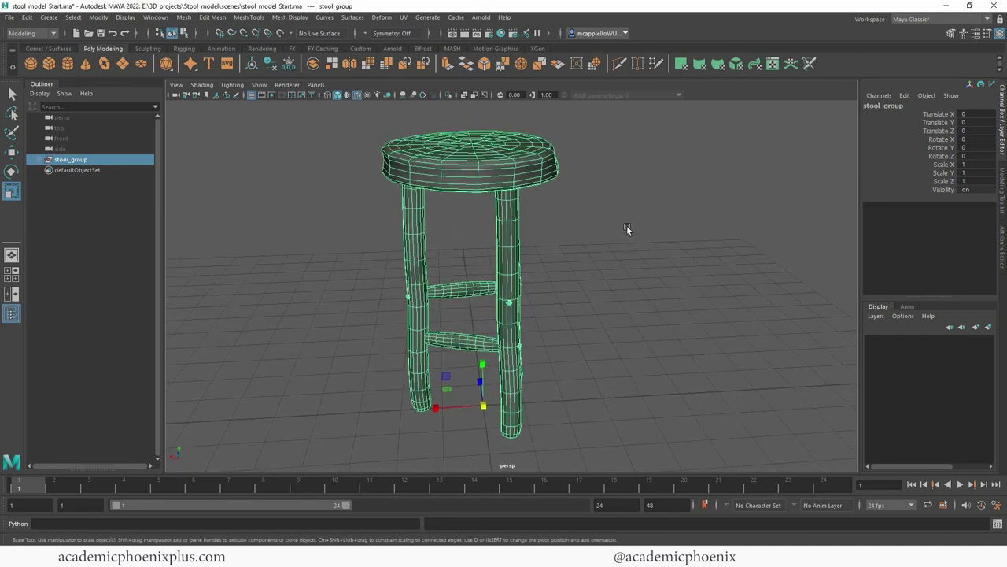
left_click(623, 189)
left_click_drag(589, 243, 605, 135, "alt")
left_click_drag(540, 206, 609, 252, "alt")
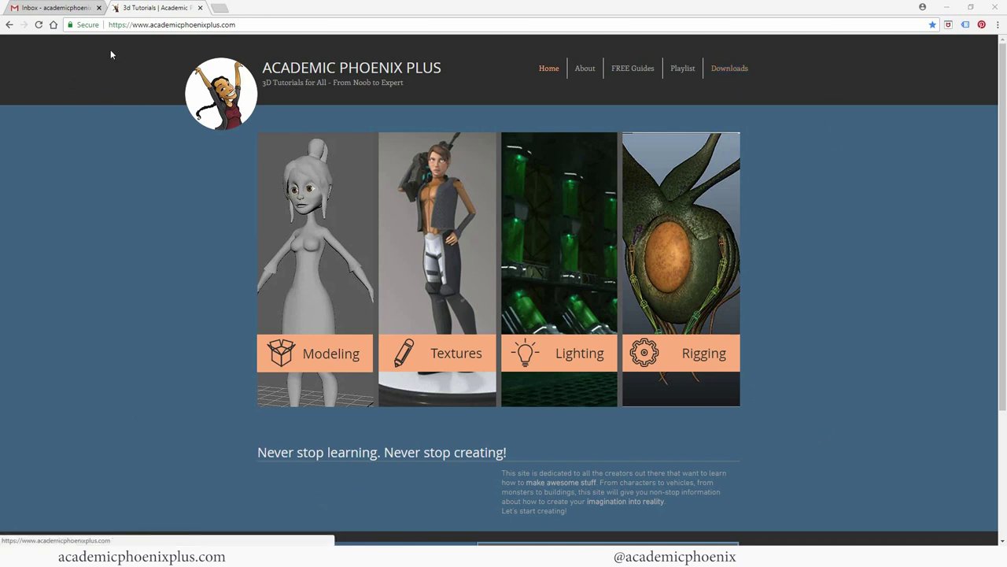
Step: Switch to the Academic Phoenix Plus website in the browser and look through its Downloads page
left_click_drag(234, 25, 107, 25)
left_click(241, 186)
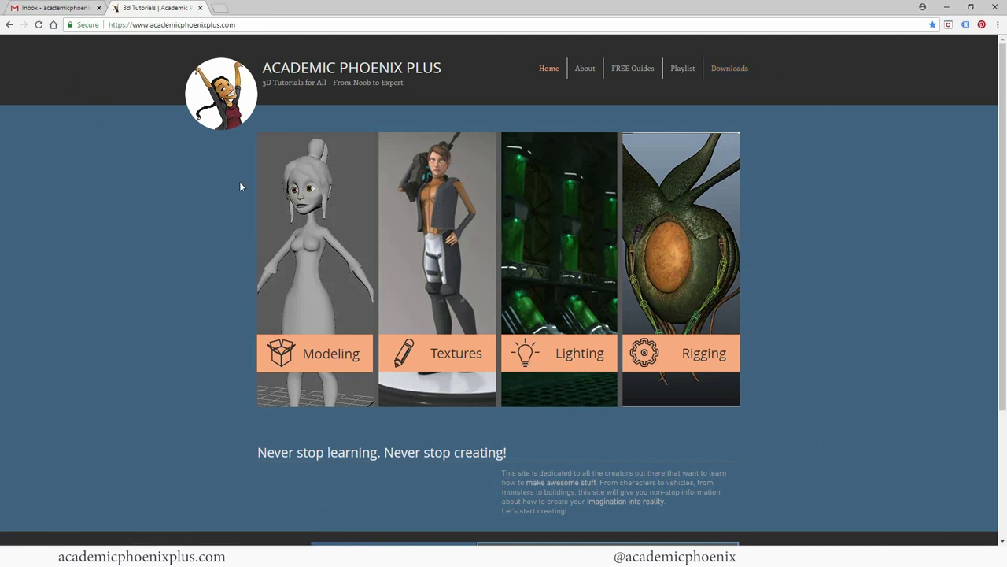
left_click(731, 75)
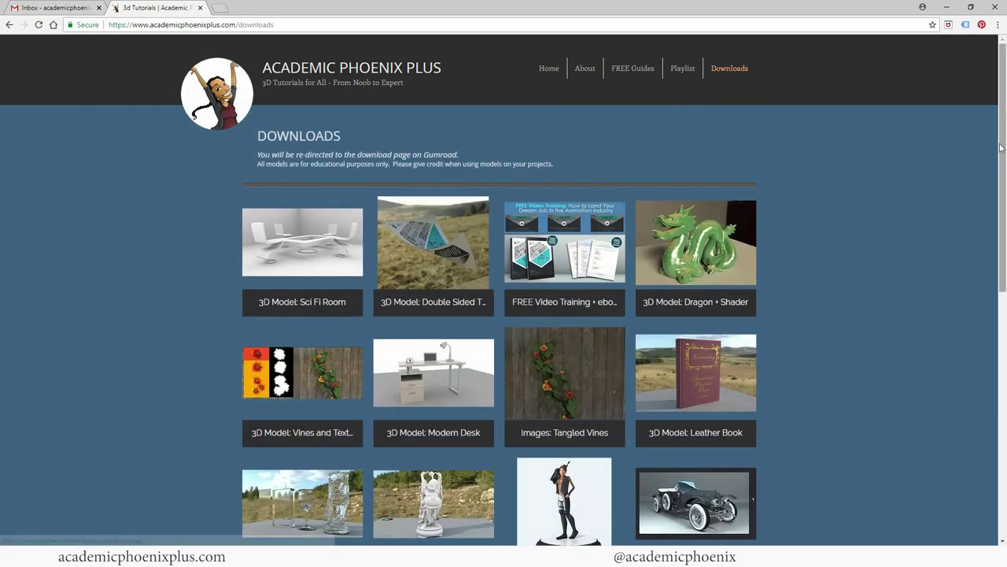
left_click_drag(1004, 149, 1005, 276)
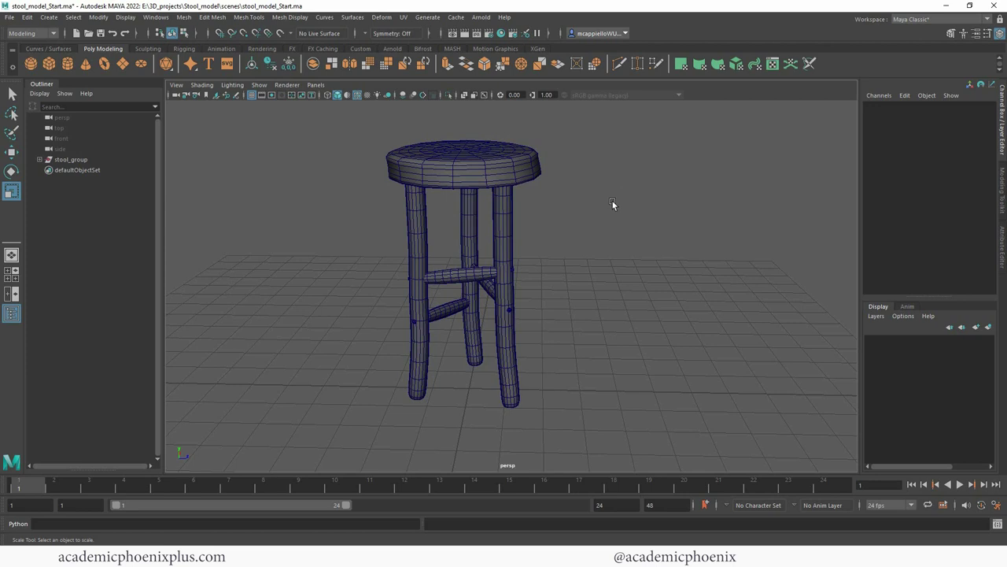
Step: Return to Maya and switch the workspace to UV Editing
left_click_drag(568, 165, 575, 218, "alt")
left_click(909, 19)
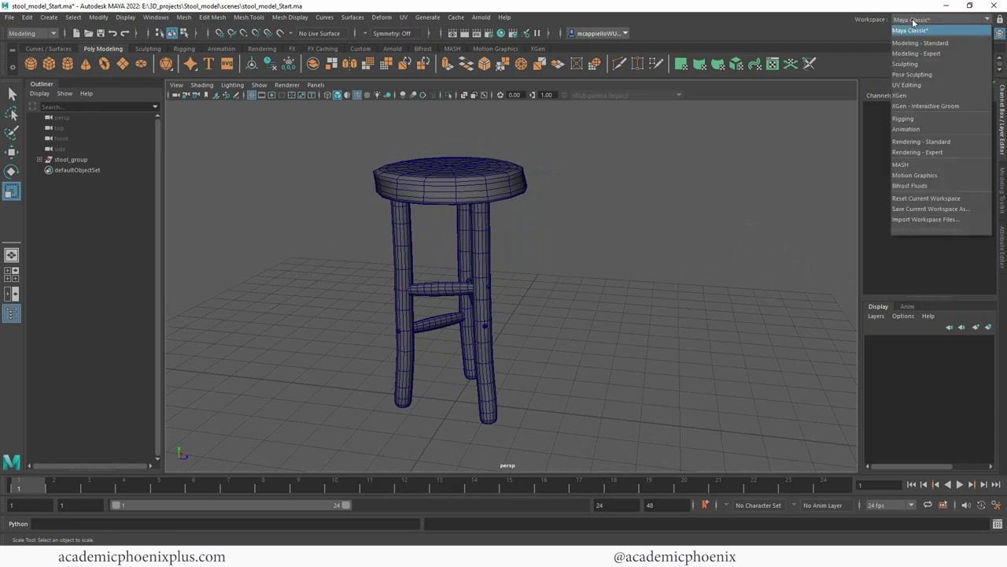
left_click(909, 83)
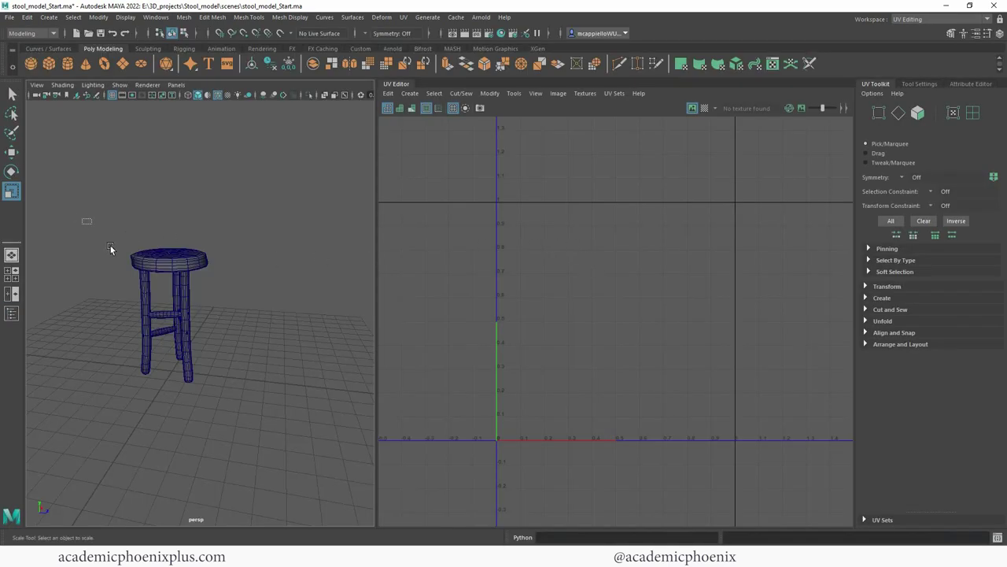
Step: Select all the stool parts and display the checker map on them
left_click_drag(83, 218, 236, 403)
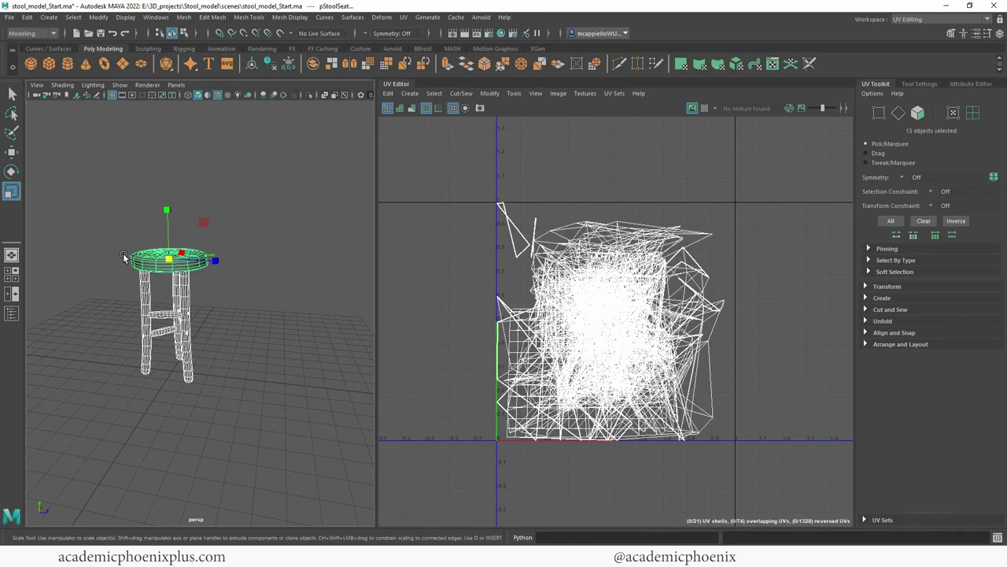
key("f")
left_click_drag(295, 293, 295, 282, "alt")
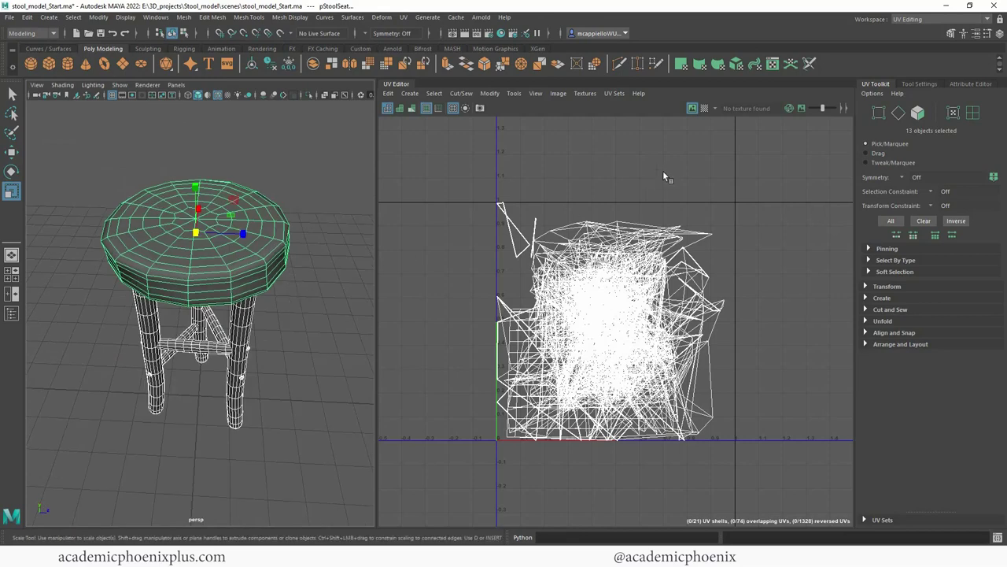
left_click(705, 108)
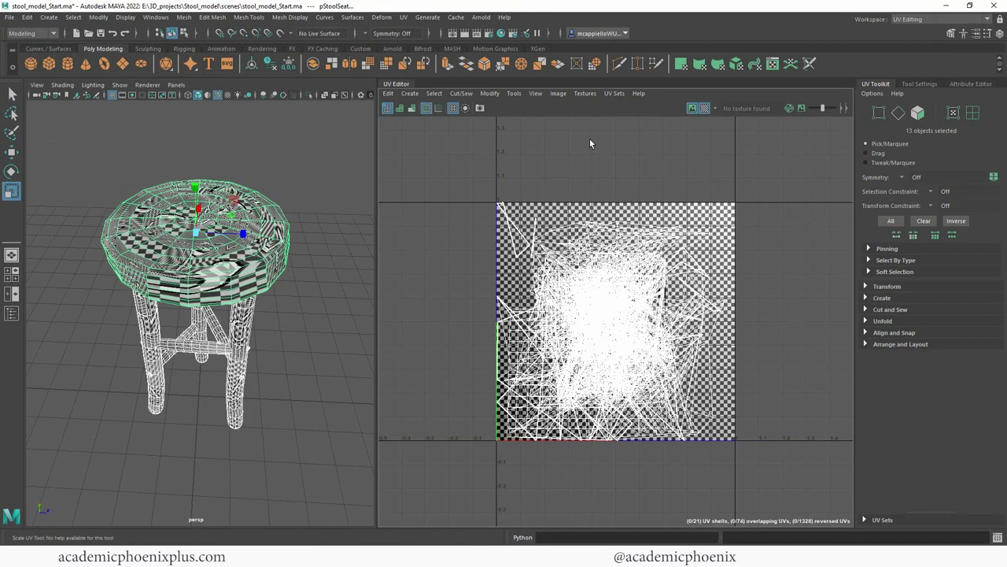
Step: Inspect the checker pattern on the stool, and select only the seat to examine its UV layout
left_click_drag(199, 262, 319, 277, "alt")
left_click(321, 277)
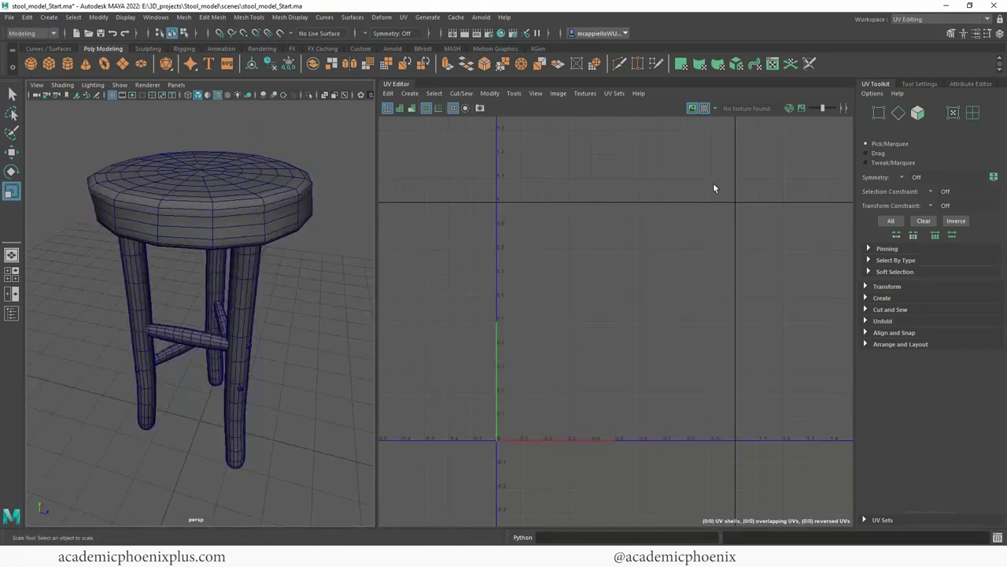
left_click(291, 208)
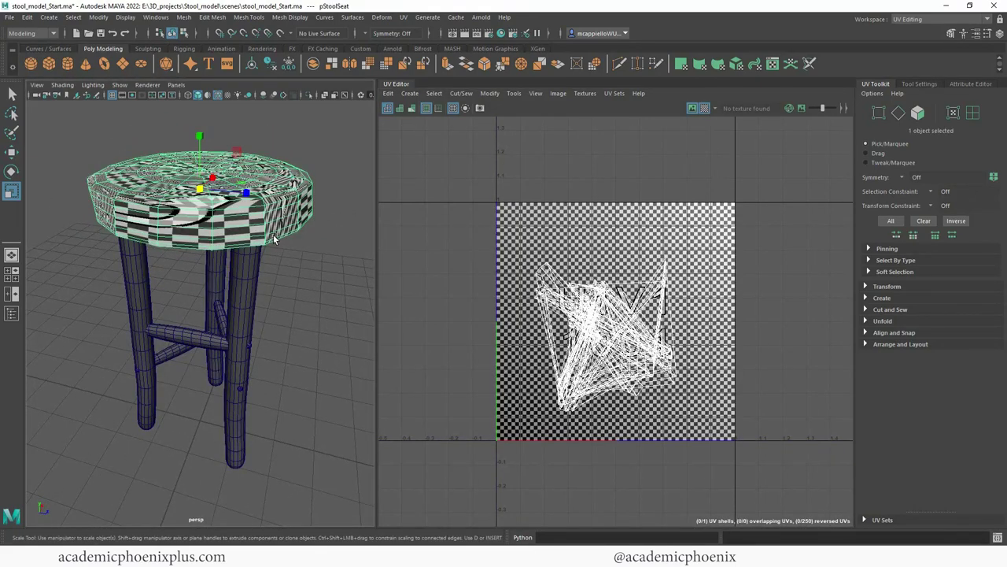
left_click_drag(274, 262, 291, 284, "alt")
Step: Apply Automatic UV projection to all the stool parts, and reselect them all in object mode
left_click(403, 17)
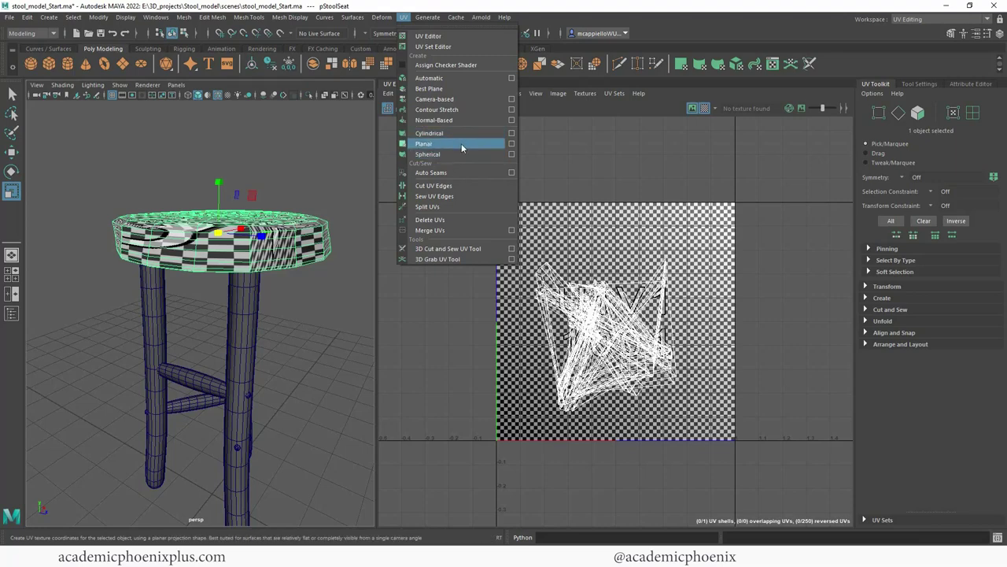
scroll(168, 188, "down", 3)
left_click_drag(90, 209, 316, 477)
left_click(405, 19)
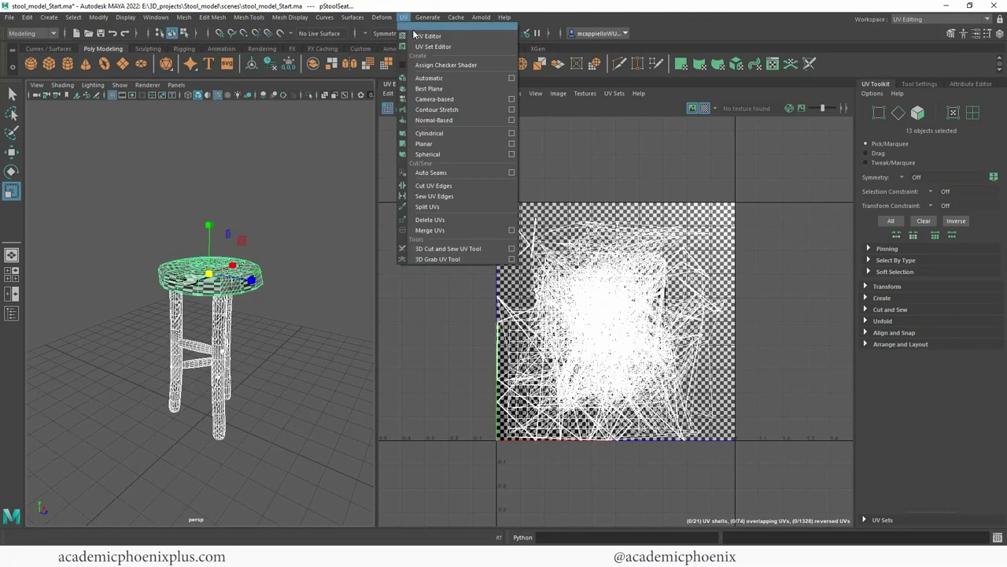
left_click(429, 79)
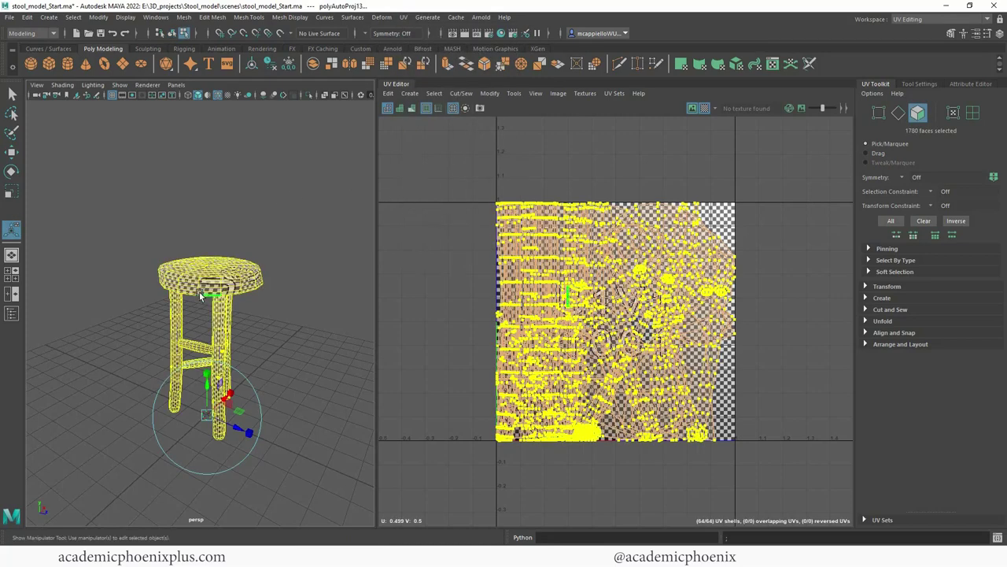
right_click_drag(206, 268, 265, 250)
left_click_drag(75, 221, 321, 440)
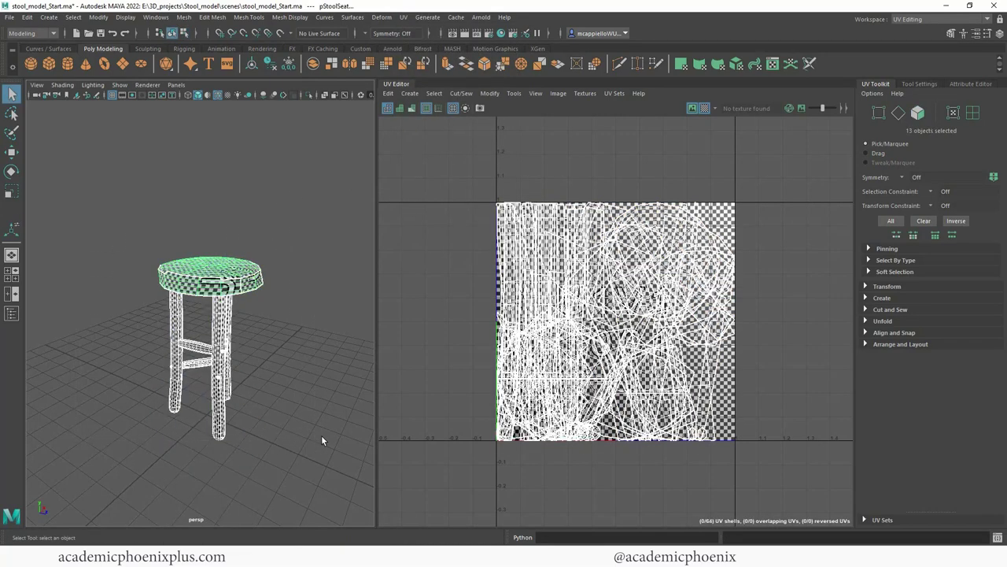
Step: Examine the UV shells of the seat, a leg and the individual leg supports one by one
left_click(253, 283)
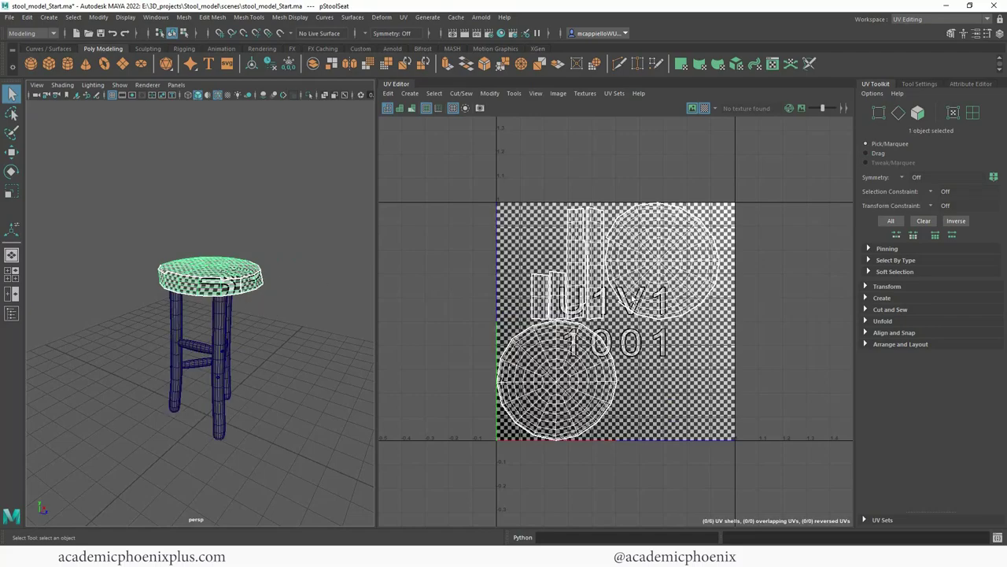
scroll(559, 223, "up", 5)
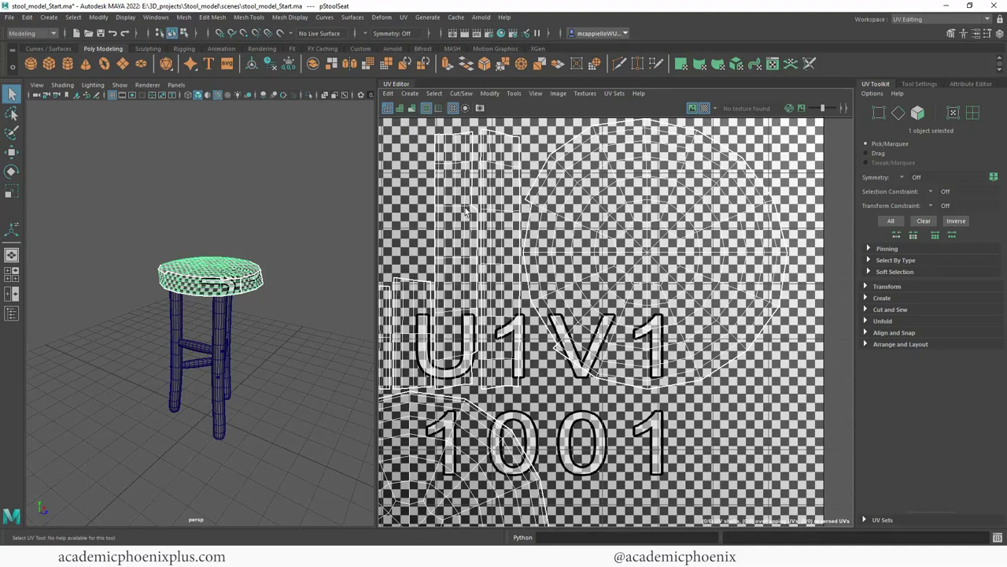
middle_click_drag(528, 249, 644, 220, "alt")
left_click(223, 323)
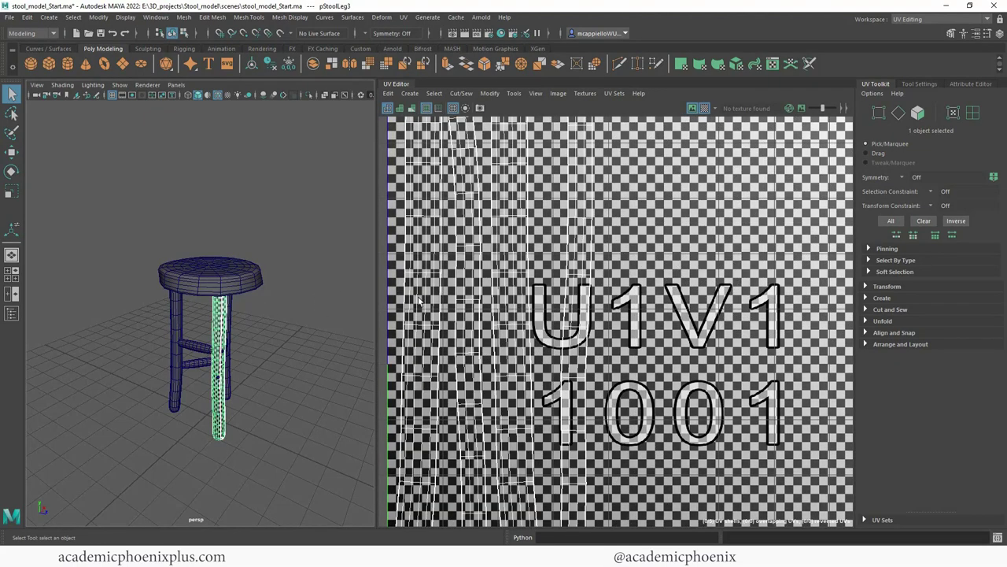
key("f")
left_click(178, 337)
left_click(194, 347)
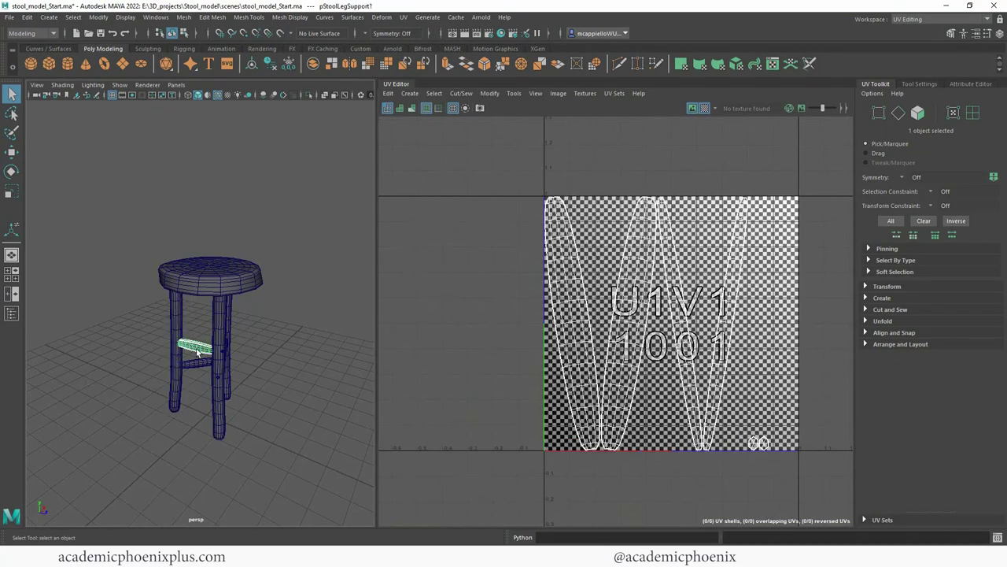
left_click(201, 364)
left_click_drag(281, 330, 243, 332, "alt")
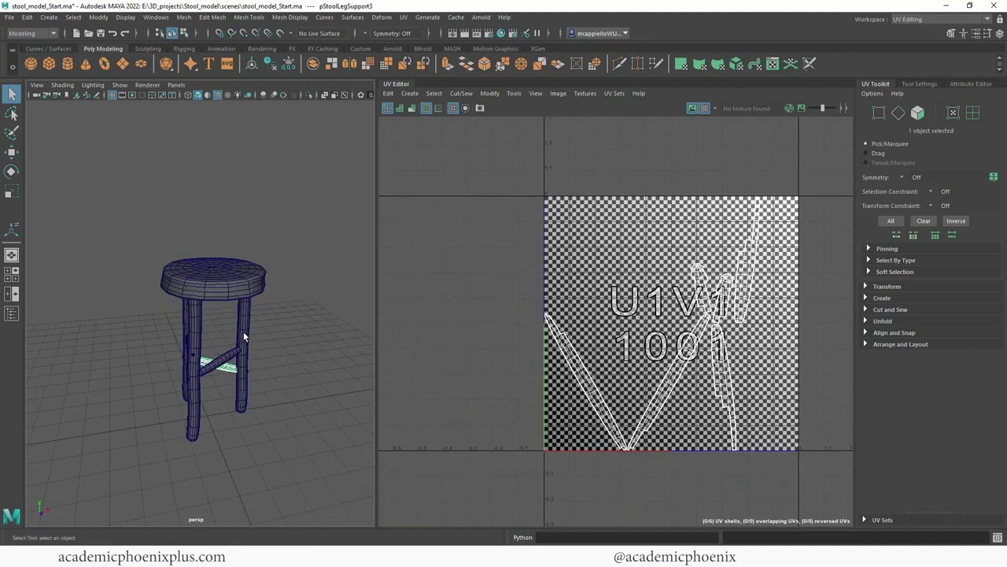
left_click(227, 363)
left_click(230, 370)
left_click(240, 353)
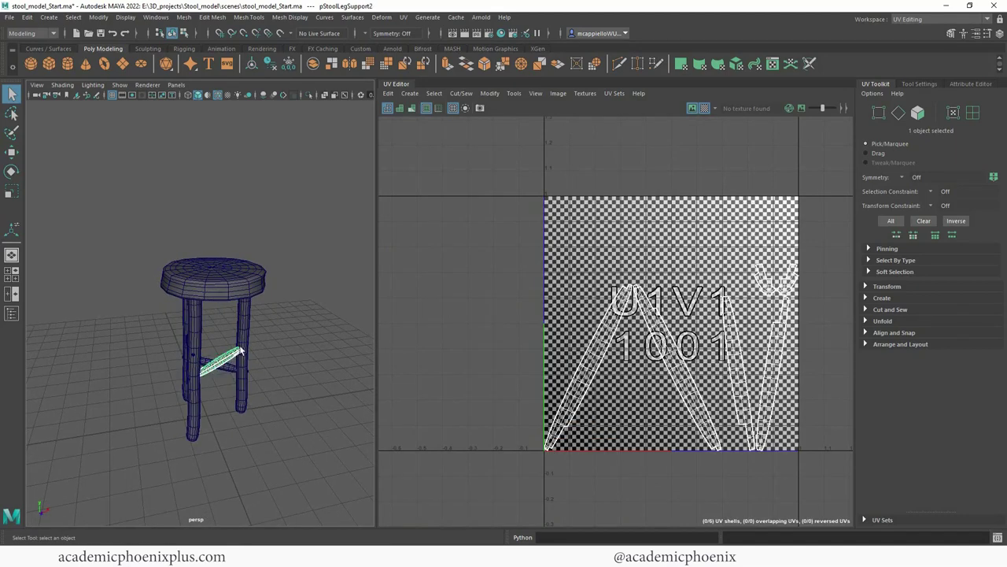
Step: Select the seat and turn off the checker map display
left_click(249, 299)
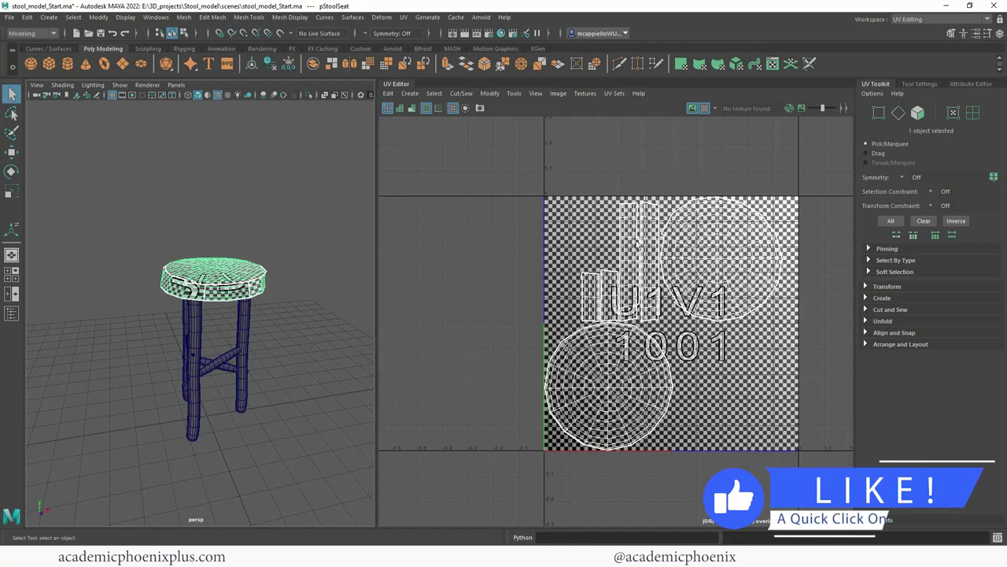
left_click_drag(220, 255, 277, 266, "alt")
right_click_drag(229, 264, 303, 271, "alt")
left_click_drag(267, 308, 235, 269, "alt")
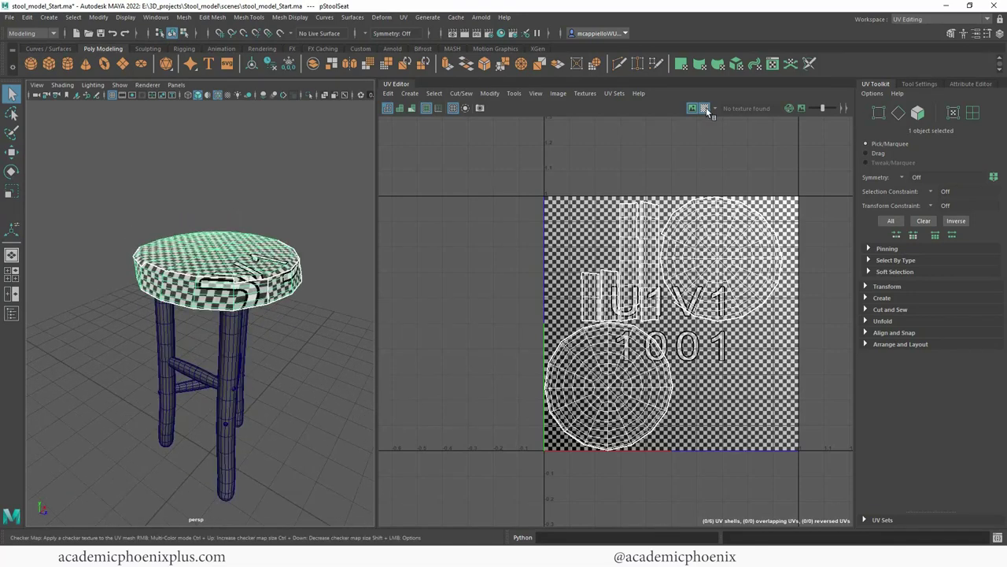
left_click(704, 107)
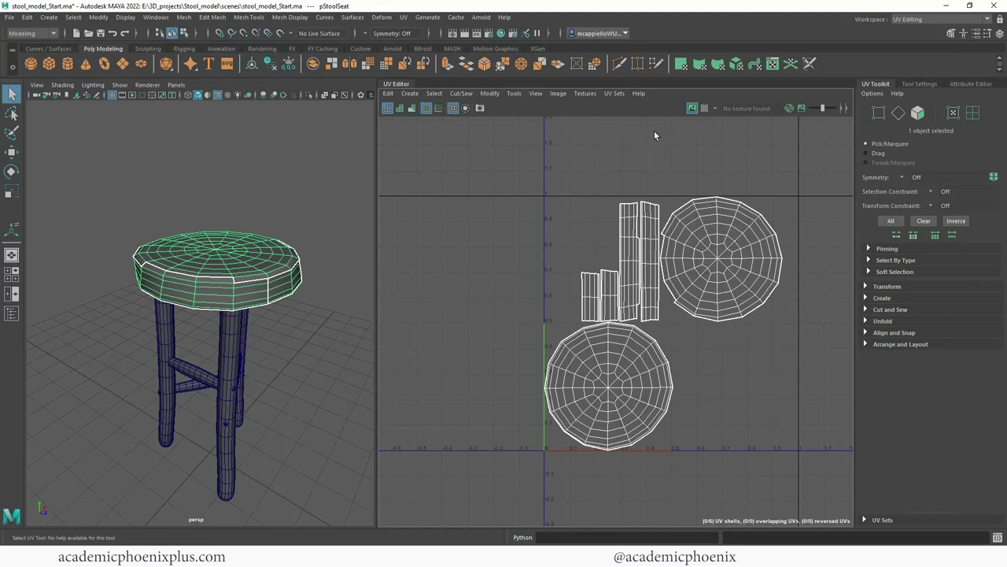
Step: Isolate the seat in the perspective view so that the other stool parts are hidden
left_click_drag(281, 228, 357, 161, "alt")
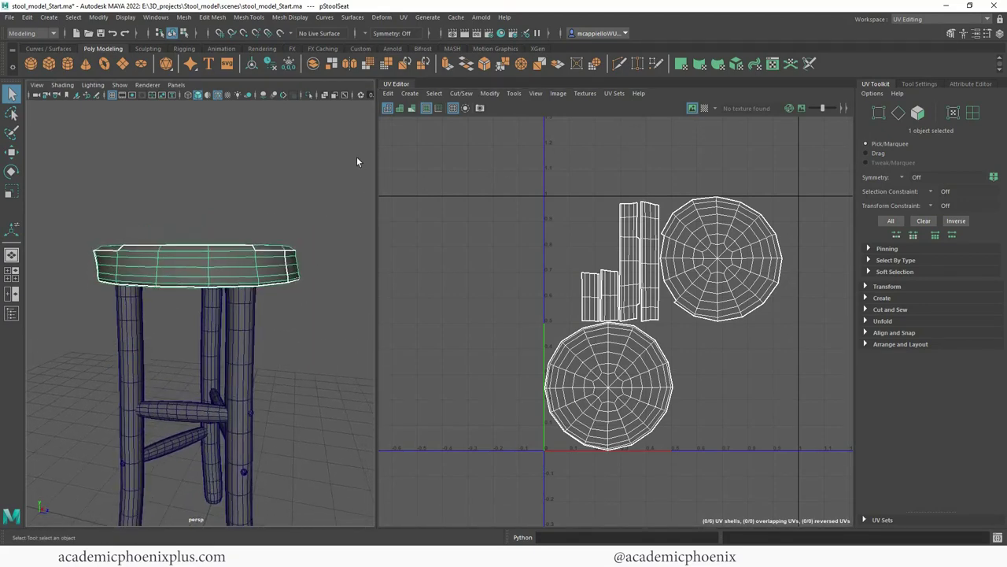
left_click(307, 94)
left_click_drag(303, 189, 324, 234, "alt")
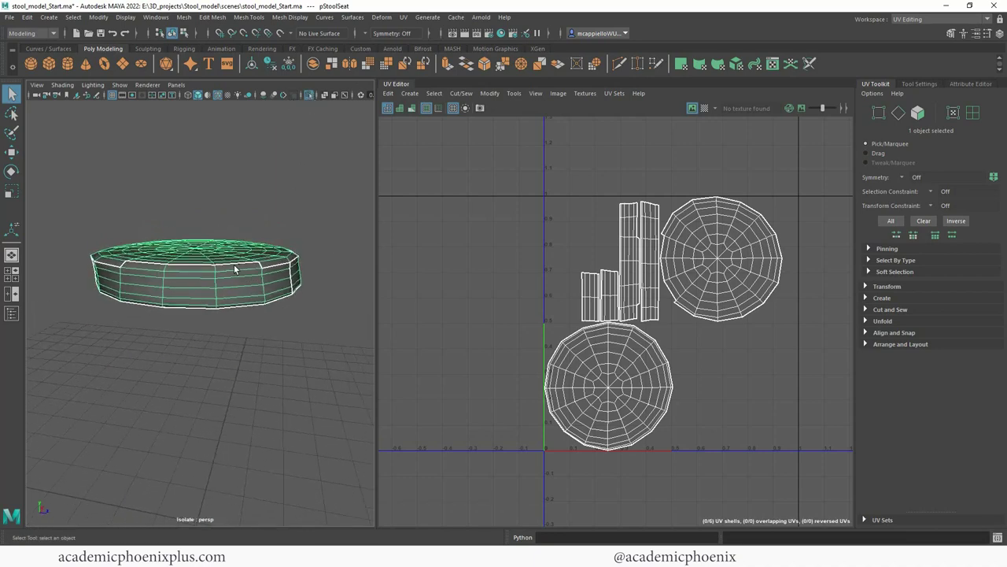
mouse_move(246, 259)
left_mouse_down("alt")
mouse_move(260, 286)
mouse_move(247, 262)
left_mouse_up("alt")
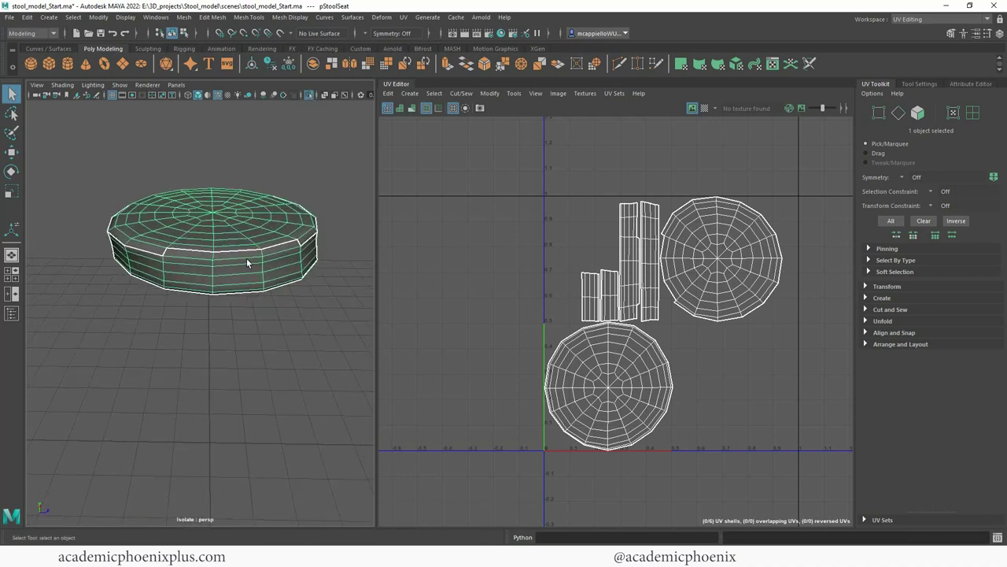
right_click_drag(251, 252, 236, 277)
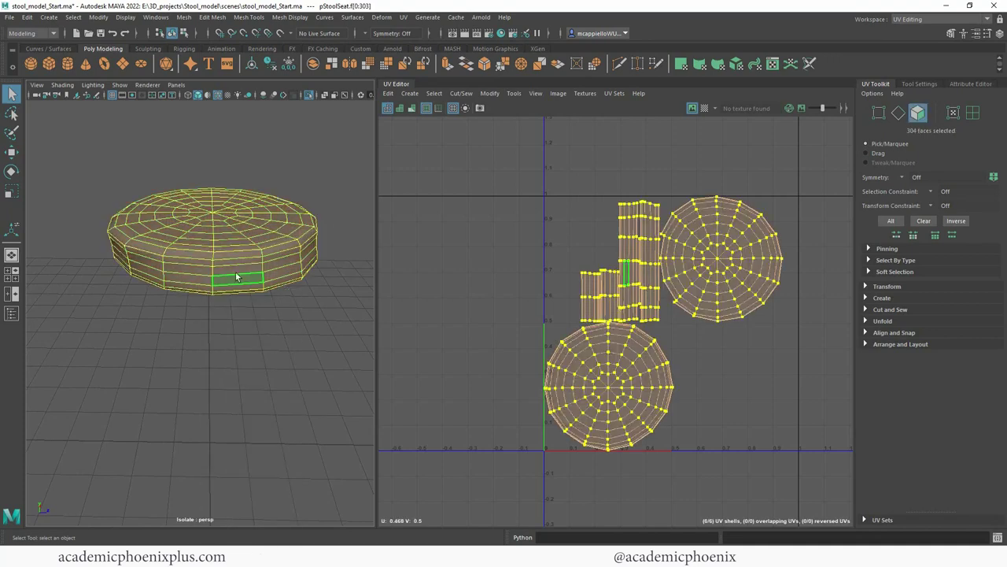
left_click(238, 241)
right_click_drag(270, 239, 329, 219)
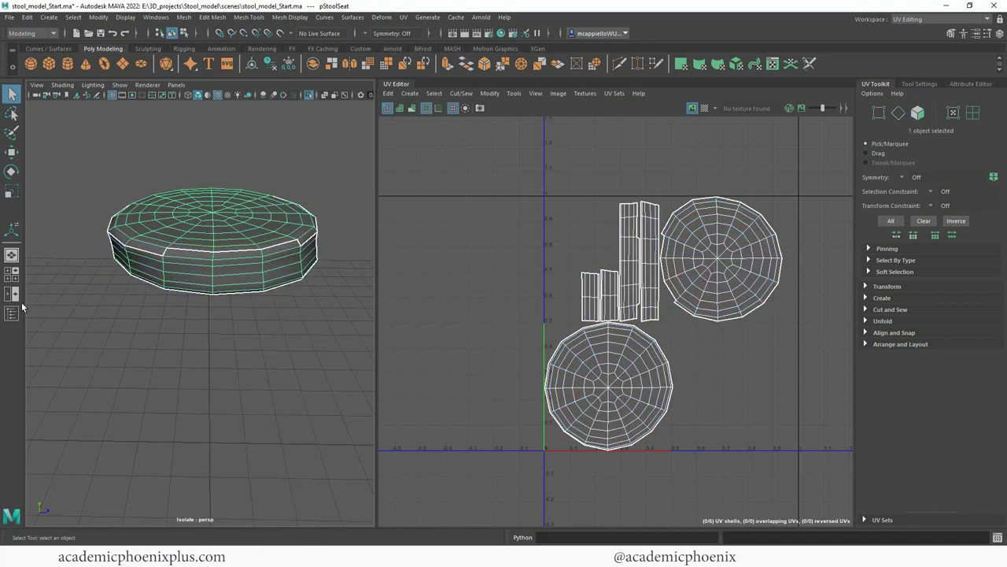
Step: Switch to the front view and, in face mode, select the band of faces around the seat's side
left_click(15, 280)
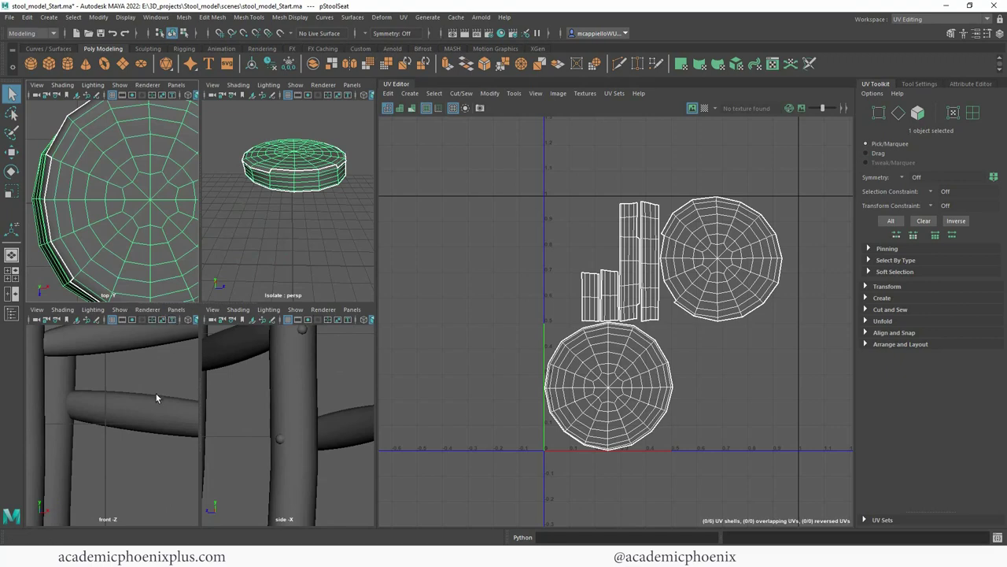
middle_click_drag(130, 361, 147, 422, "alt")
right_click_drag(145, 418, 105, 389, "alt")
key("space")
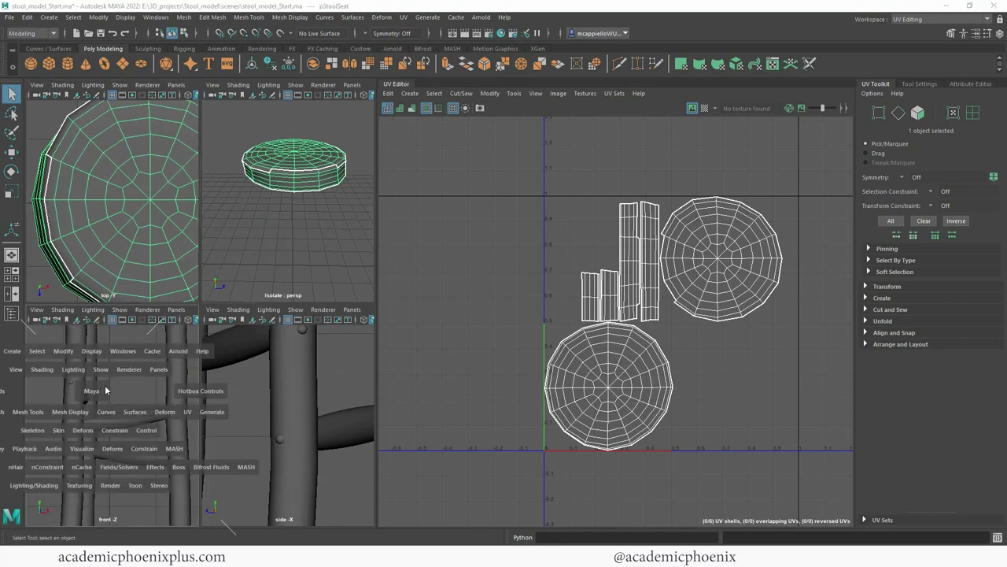
middle_click_drag(232, 246, 208, 408, "alt")
middle_click_drag(202, 261, 212, 341, "alt")
right_click_drag(229, 299, 196, 263, "alt")
right_click_drag(272, 265, 276, 293)
left_click_drag(107, 263, 373, 291)
Step: Return to the perspective view and remove the face loop along the seat's upper rim from the selection
key("space")
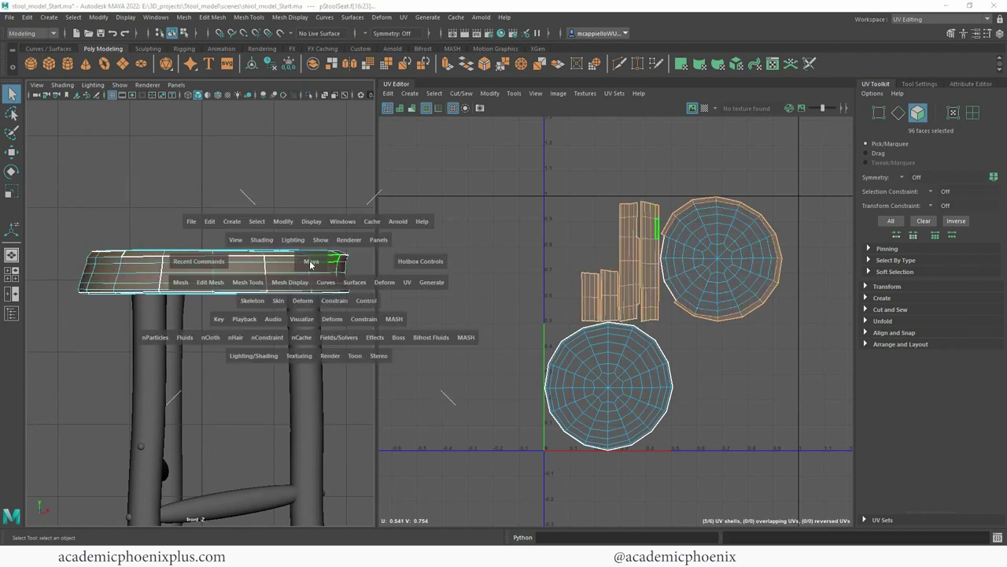
key("space")
left_click_drag(276, 218, 288, 252, "alt")
right_click_drag(288, 252, 305, 249, "alt")
mouse_move(305, 251)
left_mouse_down("alt")
mouse_move(259, 270)
mouse_move(289, 247)
left_mouse_up("alt")
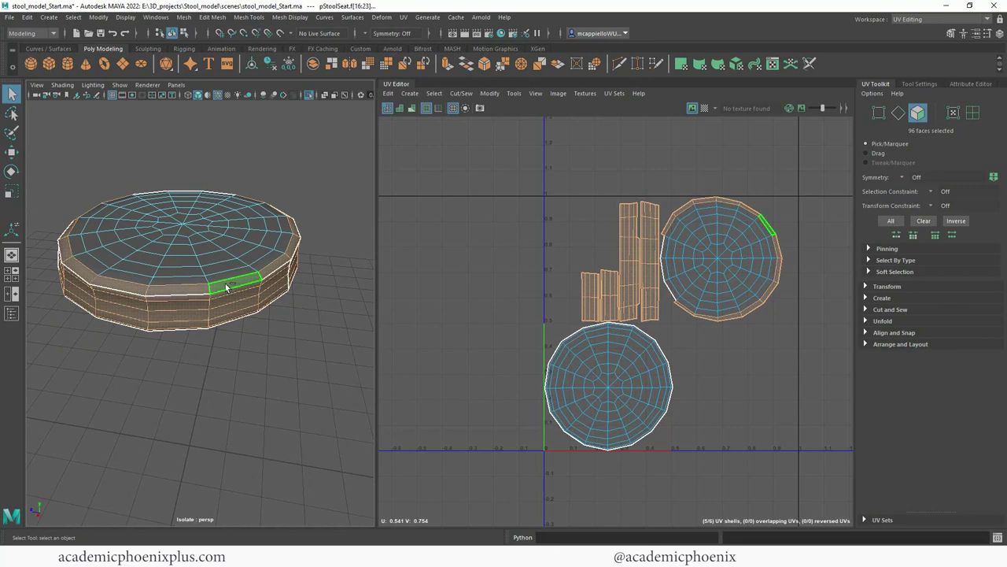
left_click(226, 288, "ctrl")
double_click(188, 292, "ctrl")
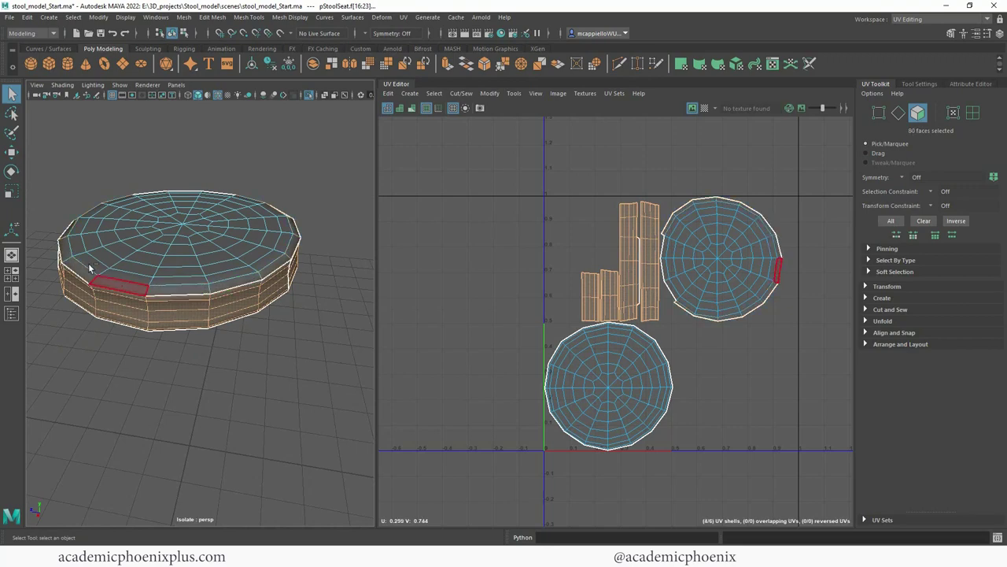
Step: Apply a cylindrical projection to the selected side faces of the seat and show the projection's attributes
left_click_drag(292, 281, 141, 252, "alt")
left_click(402, 17)
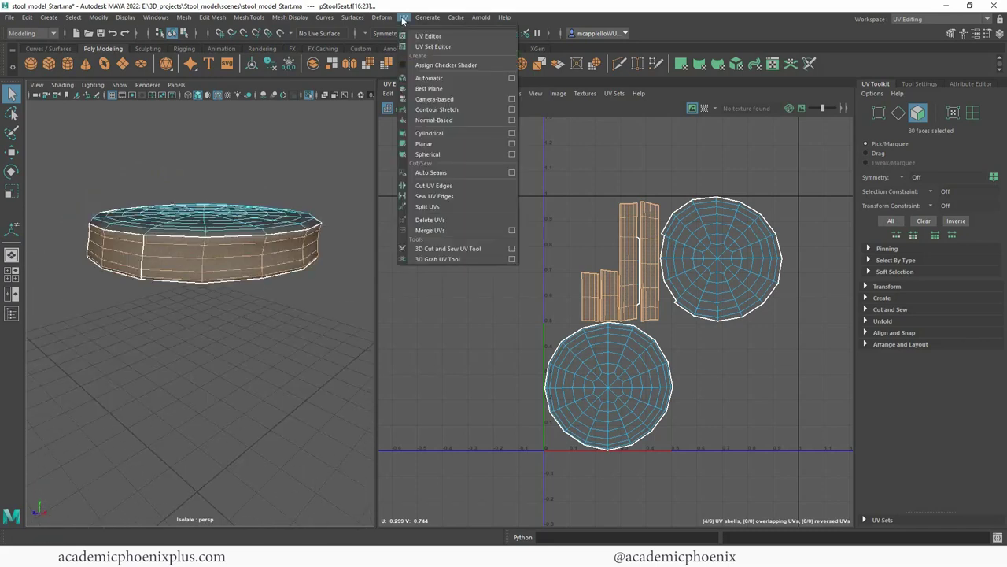
left_click(478, 134)
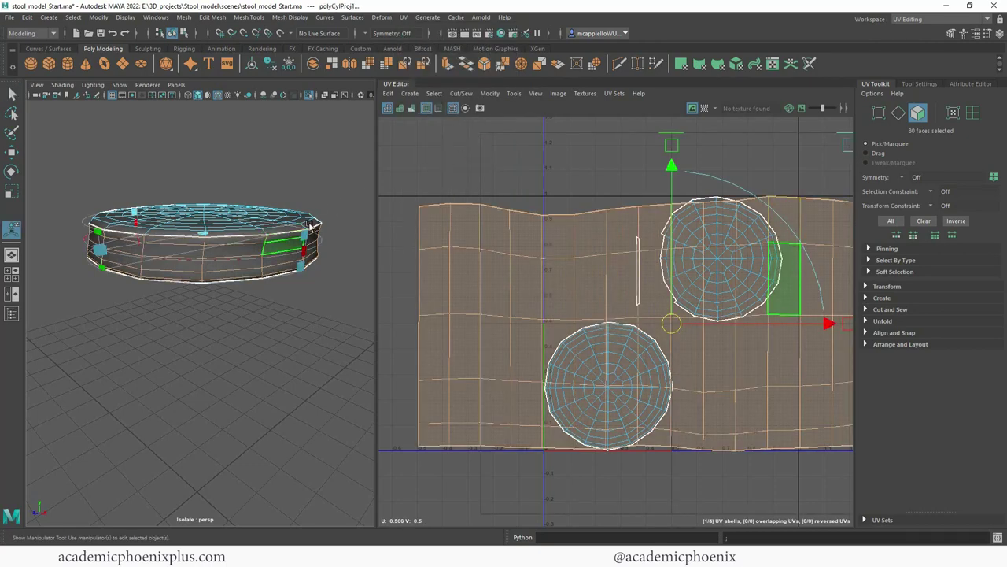
left_click_drag(297, 189, 274, 202, "alt")
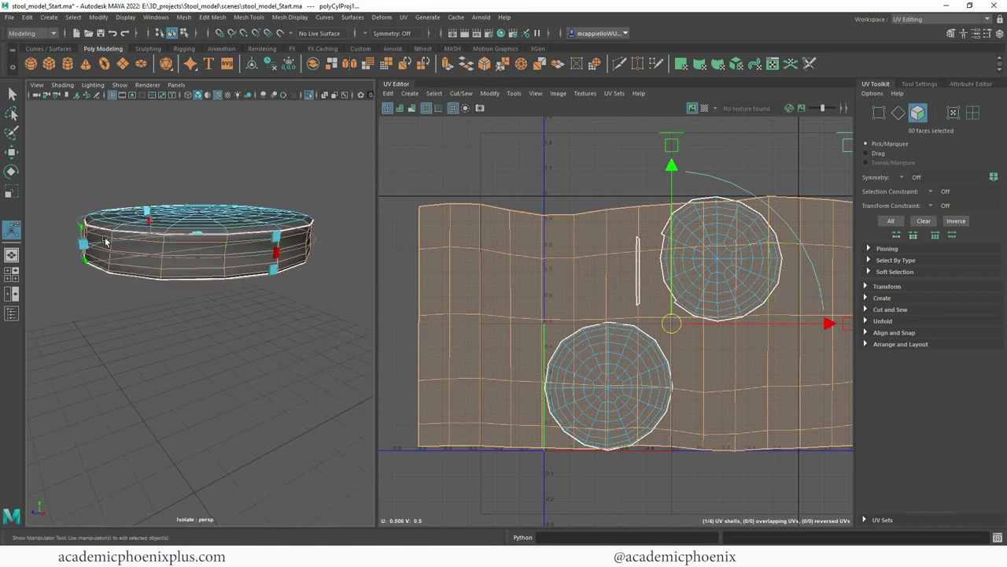
key("ctrl+a")
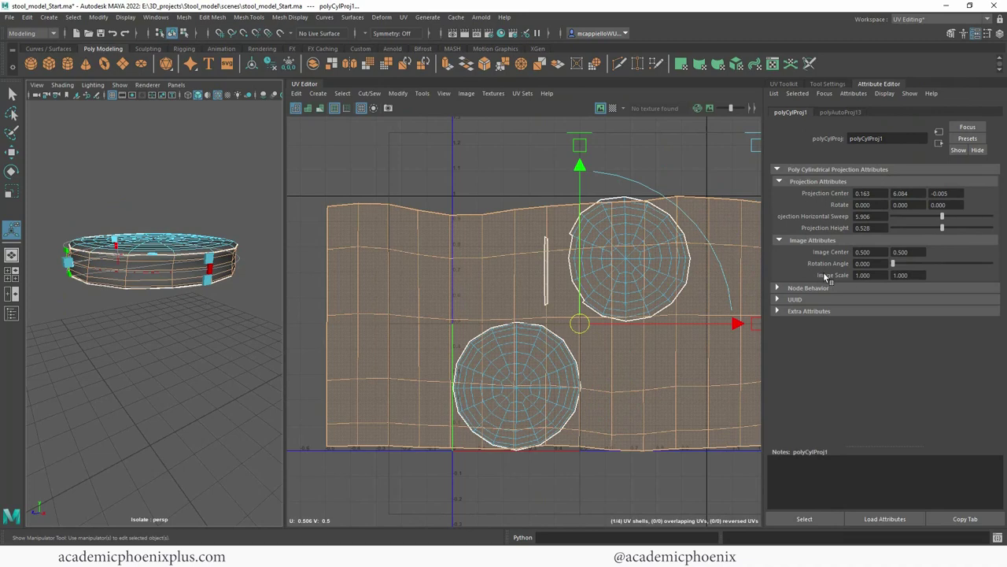
Step: Turn on the checker map display and inspect the pattern around the seat's side for stretching
left_click(613, 108)
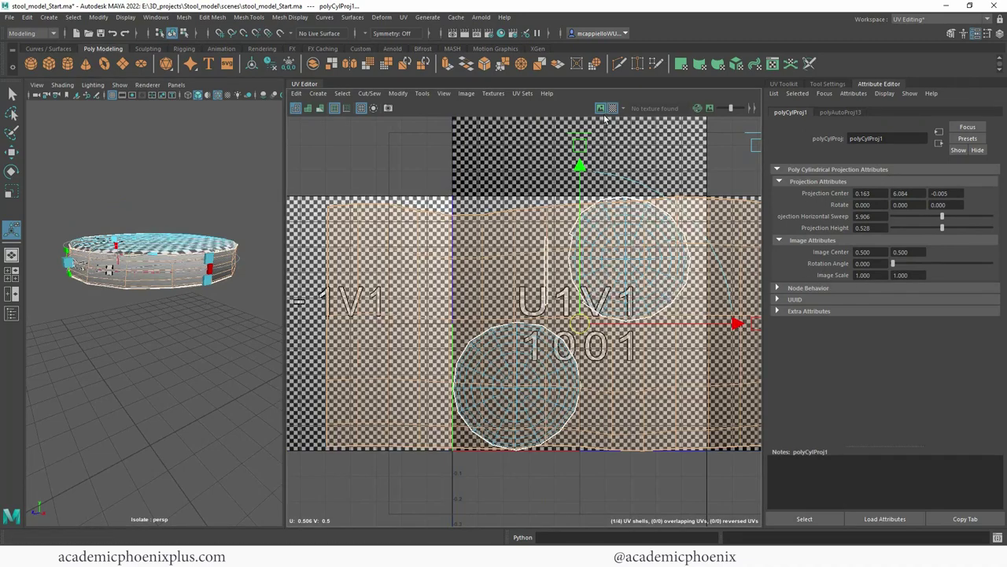
scroll(185, 288, "up", 2)
right_click_drag(191, 289, 218, 294, "alt")
middle_click_drag(174, 266, 225, 313, "alt")
right_click_drag(225, 312, 195, 309, "alt")
left_click_drag(195, 308, 187, 321, "alt")
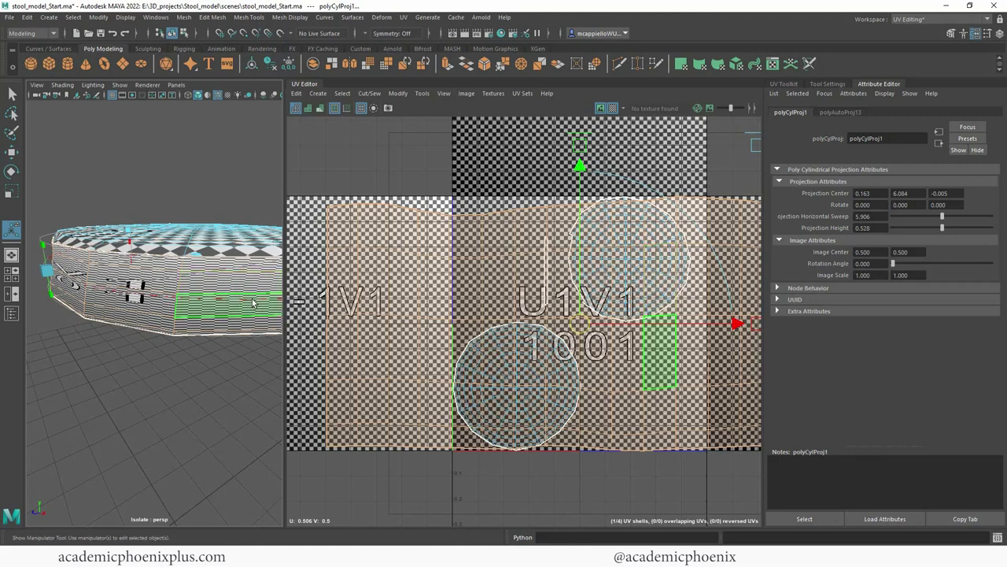
scroll(208, 322, "down", 5)
left_click_drag(209, 323, 171, 346, "alt")
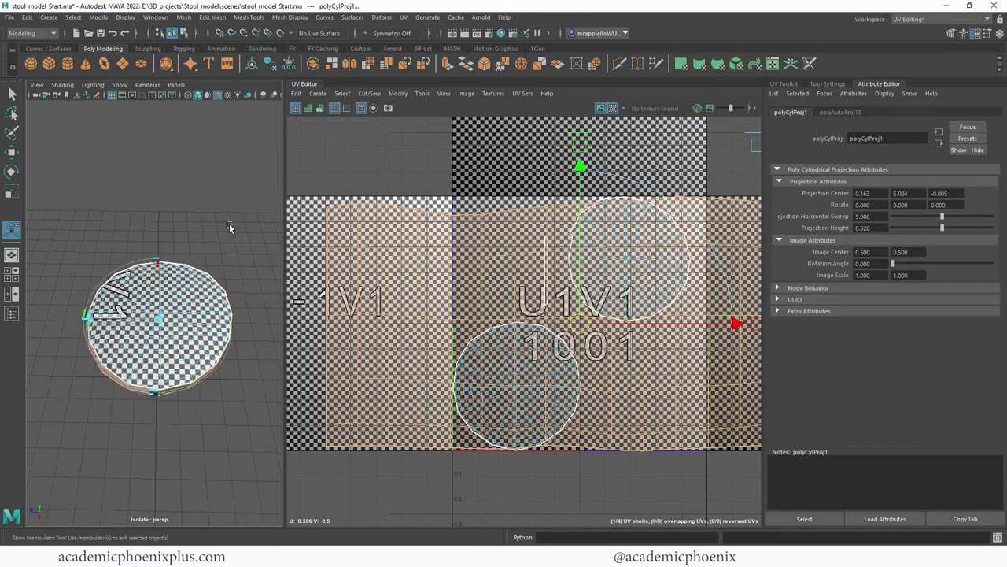
left_click_drag(206, 319, 238, 320, "alt")
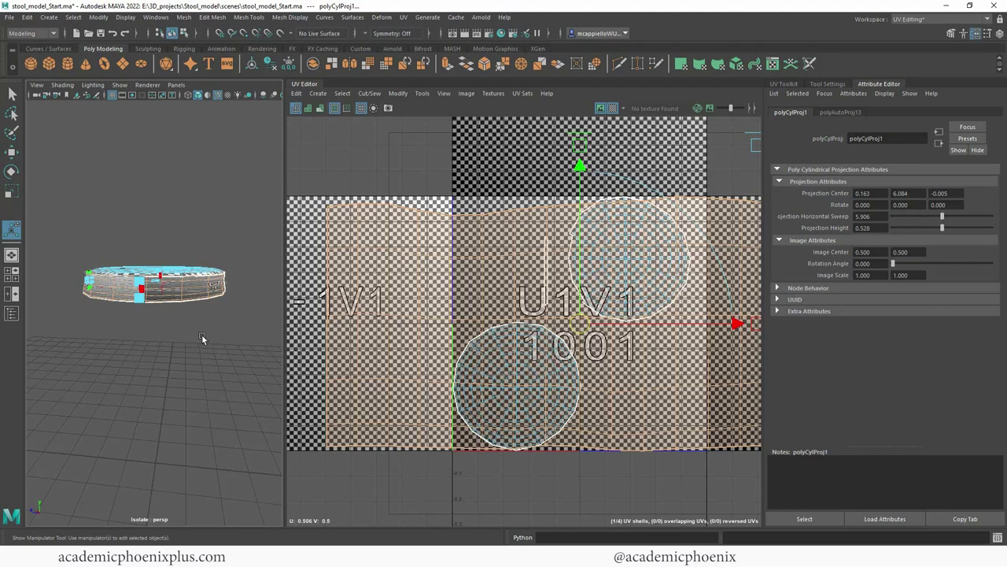
Step: Adjust the cylindrical projection to a horizontal sweep of about 11.811 and a projection height of about 4.248
mouse_move(140, 290)
left_mouse_down()
mouse_move(263, 281)
mouse_move(146, 297)
left_mouse_up()
left_click_drag(146, 298, 161, 357, "alt")
left_click_drag(116, 312, 353, 324)
right_click_drag(210, 328, 237, 341, "alt")
left_click_drag(236, 341, 156, 148, "alt")
mouse_move(952, 228)
left_mouse_down()
mouse_move(969, 228)
mouse_move(959, 228)
left_mouse_up()
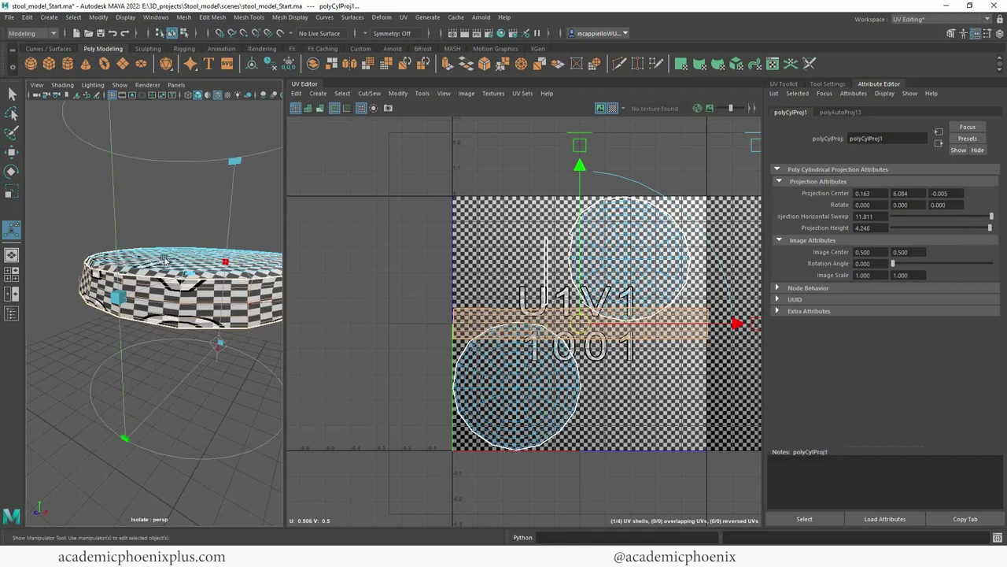
Step: Increase the cylindrical projection's height to about 15.297 and move the side shell just above the U1V1 tile
left_click_drag(189, 287, 197, 265, "alt")
middle_click_drag(197, 265, 208, 305, "alt")
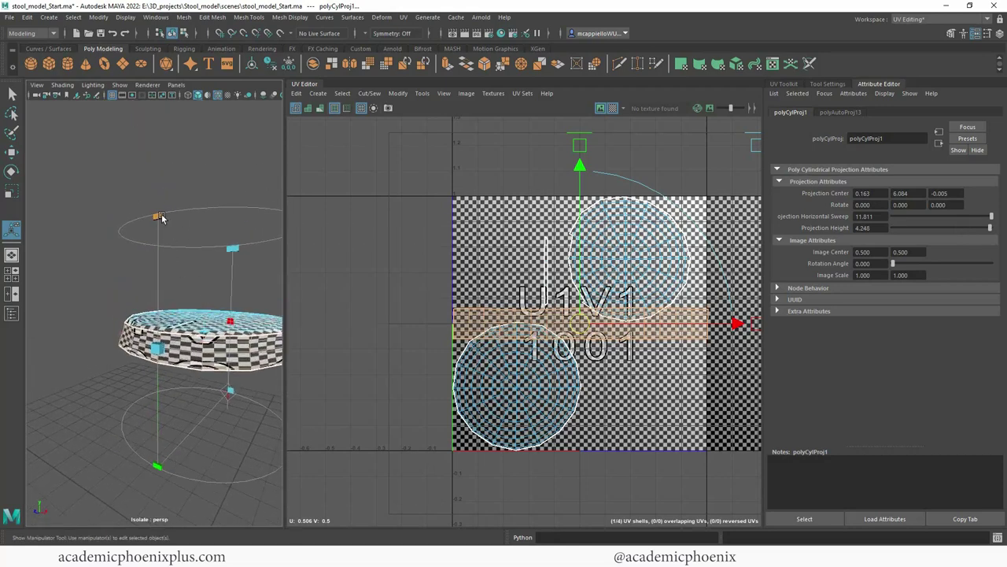
left_click_drag(157, 216, 157, 127)
scroll(156, 221, "down", 5)
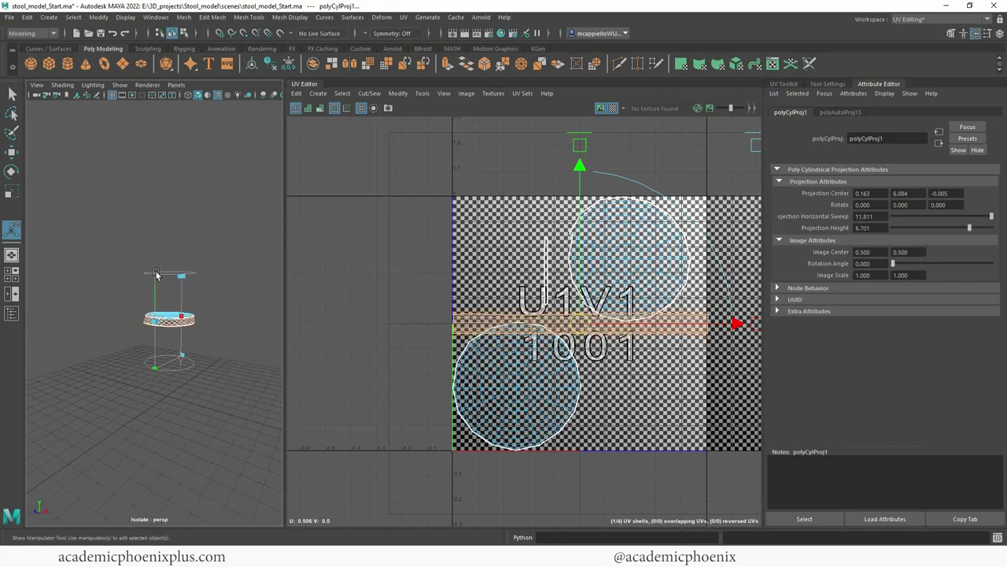
left_click_drag(156, 273, 180, 203)
right_click_drag(208, 264, 324, 252, "alt")
middle_click_drag(553, 309, 447, 227, "alt")
right_click_drag(447, 227, 365, 218, "alt")
left_click_drag(491, 264, 491, 162)
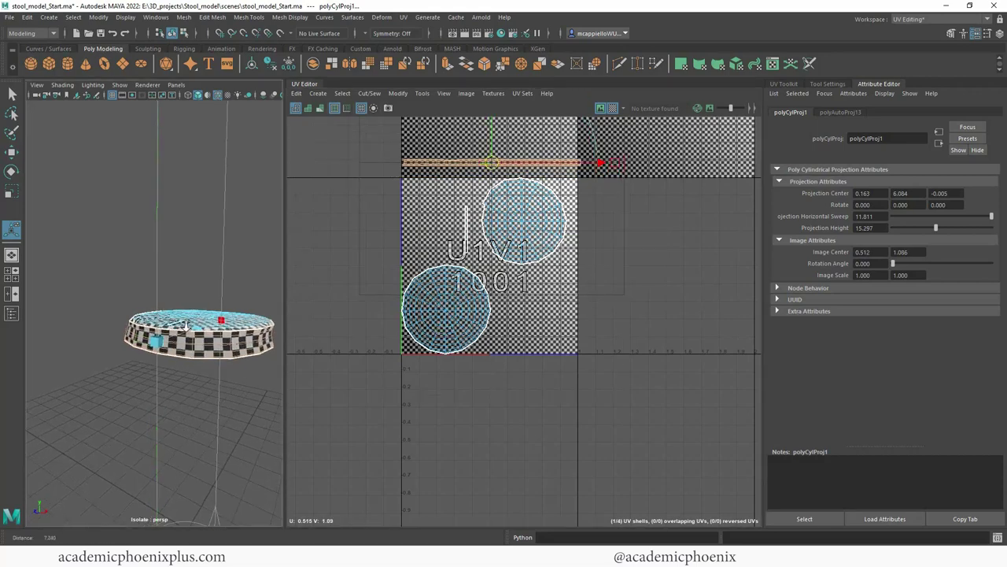
Step: Reduce the projection height to about 9.643 to even out the side's checkers, and return to object selection
scroll(223, 246, "up", 8)
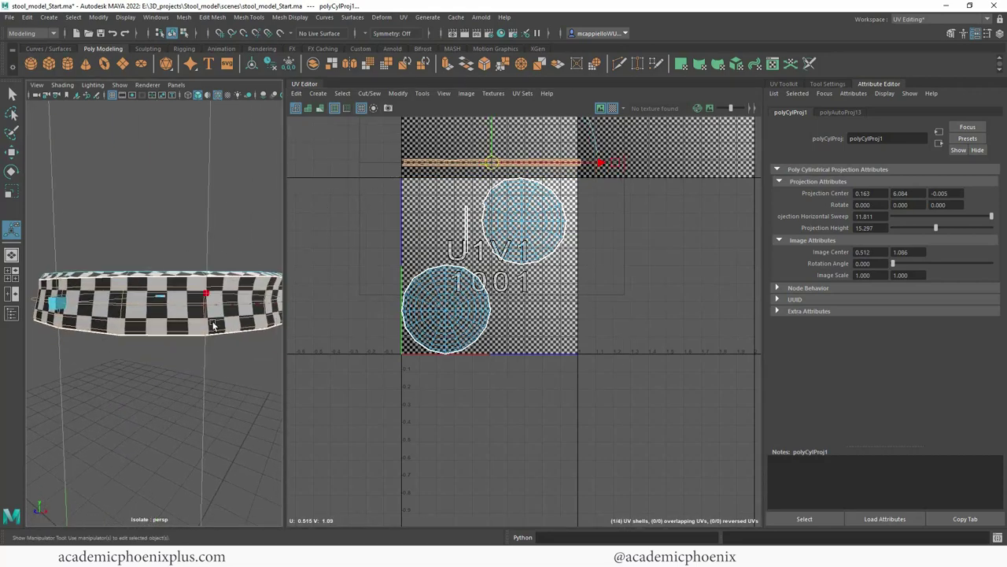
left_click_drag(213, 325, 220, 359, "alt")
right_click_drag(220, 346, 128, 263, "alt")
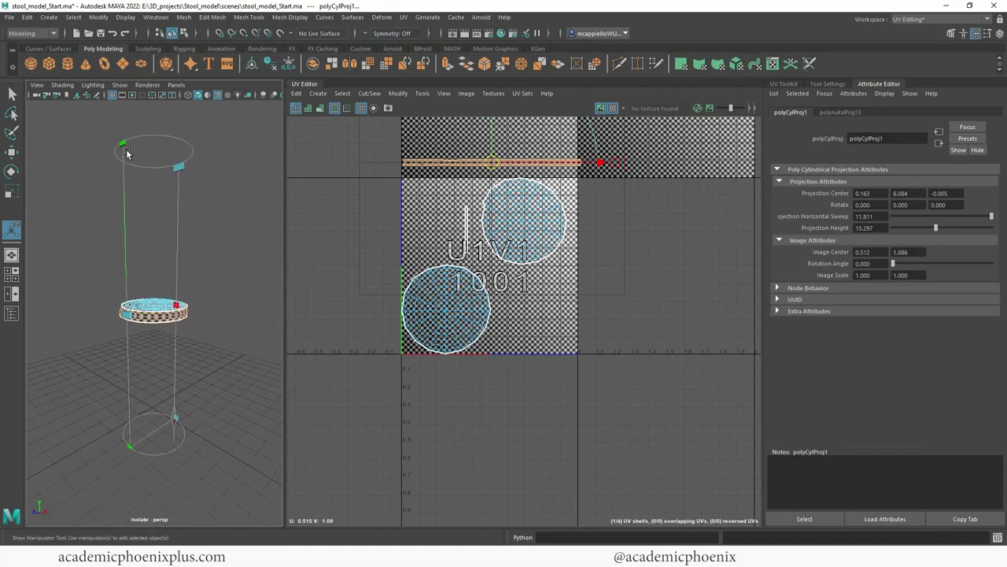
left_click_drag(127, 153, 125, 214)
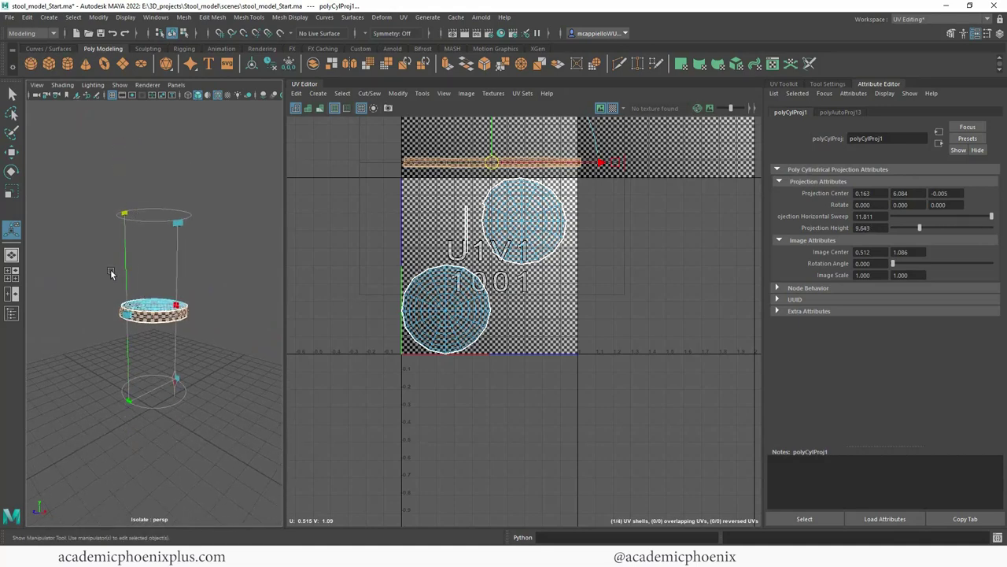
right_click_drag(111, 273, 280, 285, "alt")
left_click_drag(223, 319, 194, 313, "alt")
right_click_drag(191, 286, 206, 255, "alt")
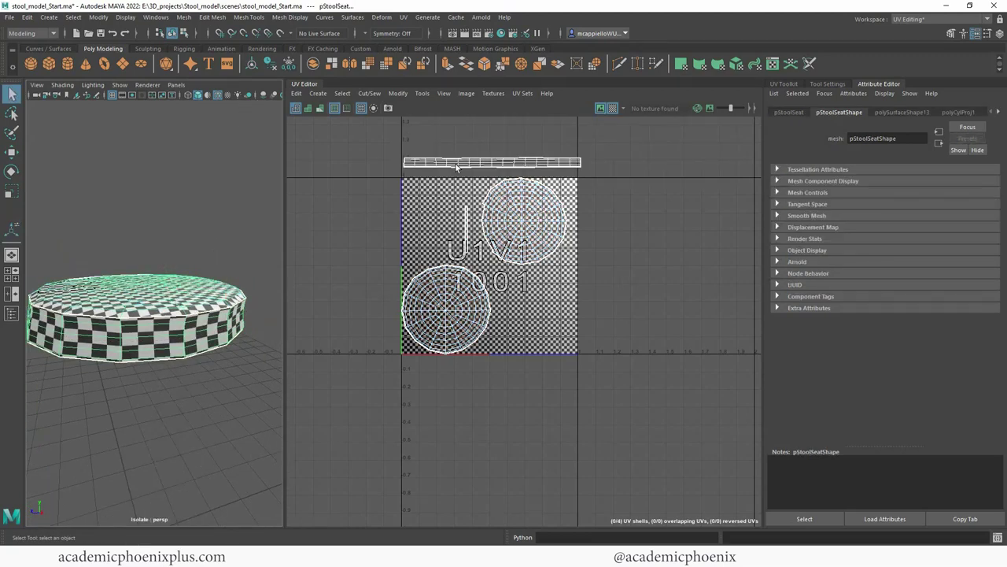
Step: In the UV layout, select all the faces inside the U1V1 tile, leaving out the side strip
right_click_drag(426, 162, 431, 192)
left_click(406, 197)
left_click_drag(359, 131, 614, 172)
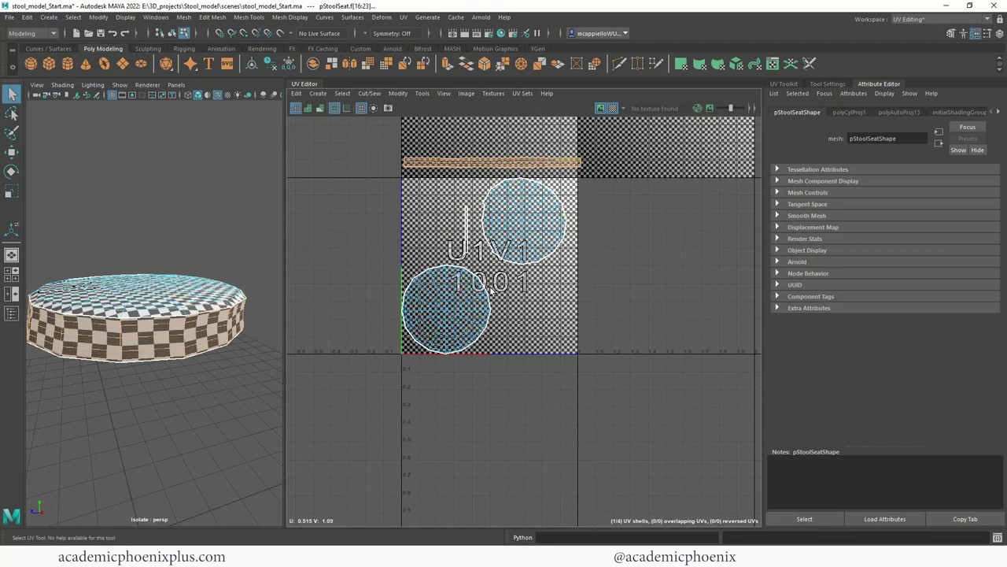
left_click_drag(391, 174, 590, 384)
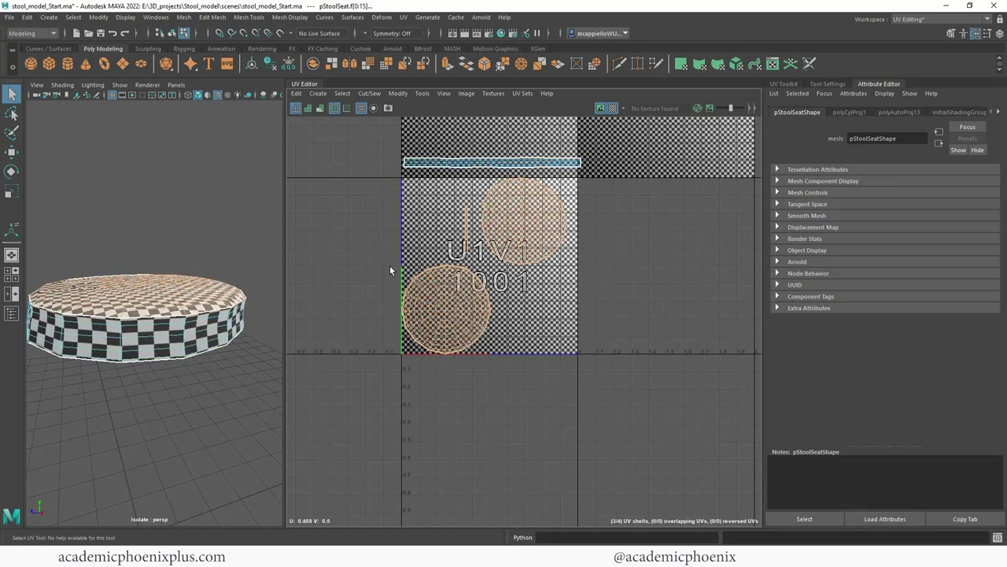
Step: Planar map the selected faces from the Y axis, fitted to the bounding box with the image width/height ratio kept
left_click_drag(158, 282, 189, 249, "alt")
left_click(403, 18)
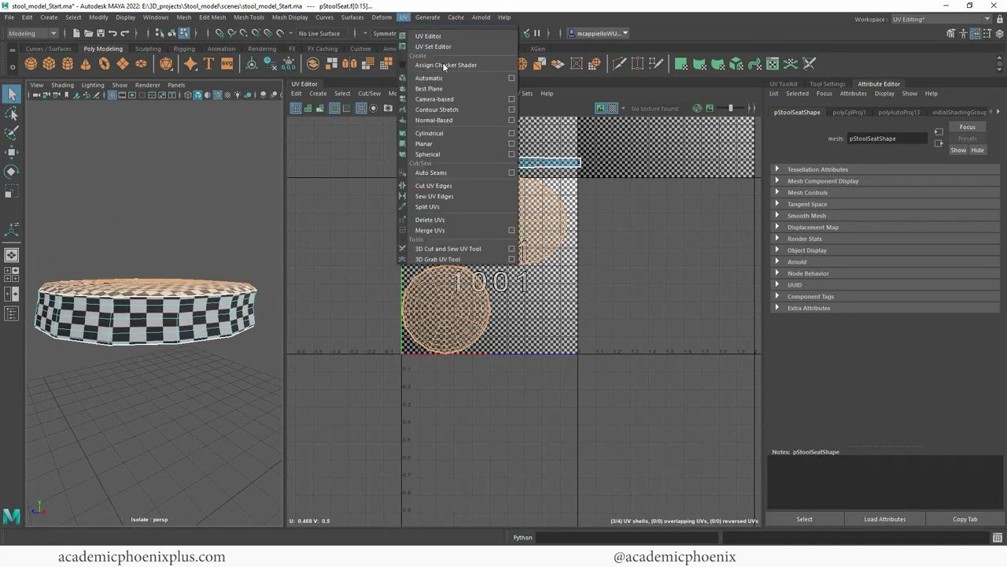
left_click(512, 148)
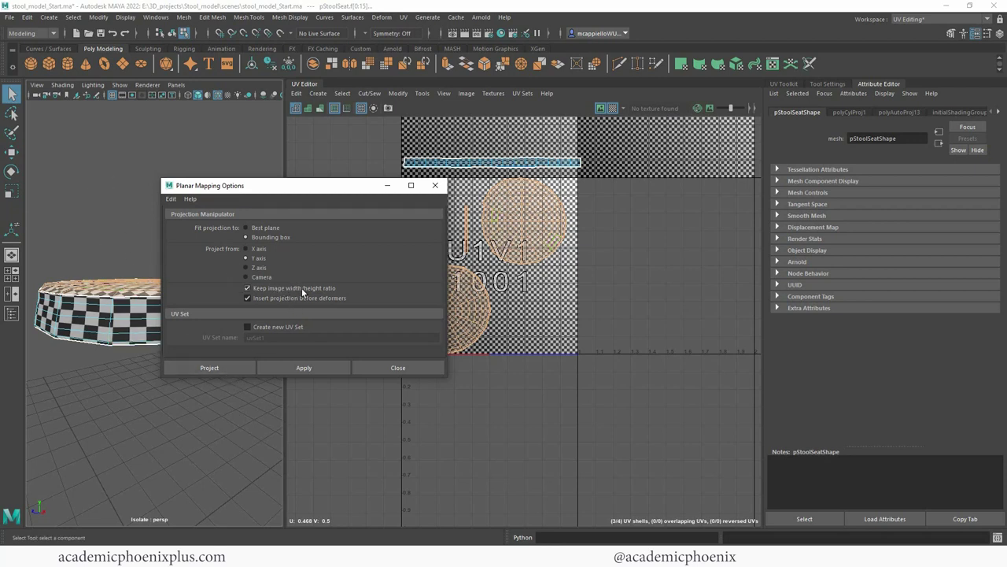
left_click(219, 368)
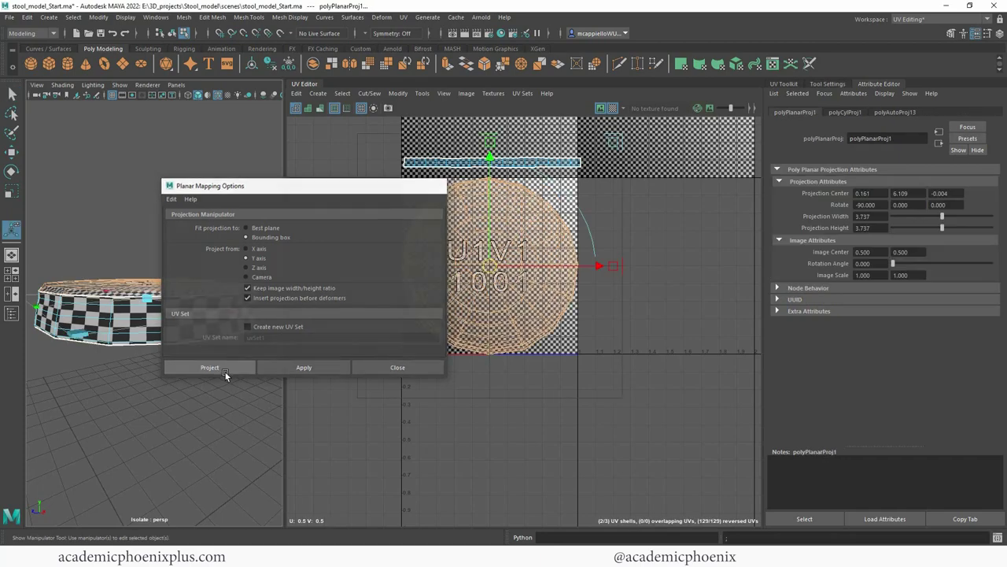
Step: Move the planar-mapped shells out of the U1V1 tile into the U2V2 area and clear the selection
left_click_drag(492, 270, 668, 173)
middle_click_drag(671, 172, 546, 277, "alt")
left_click_drag(530, 278, 535, 231)
middle_click_drag(531, 232, 544, 280, "alt")
left_click(666, 180)
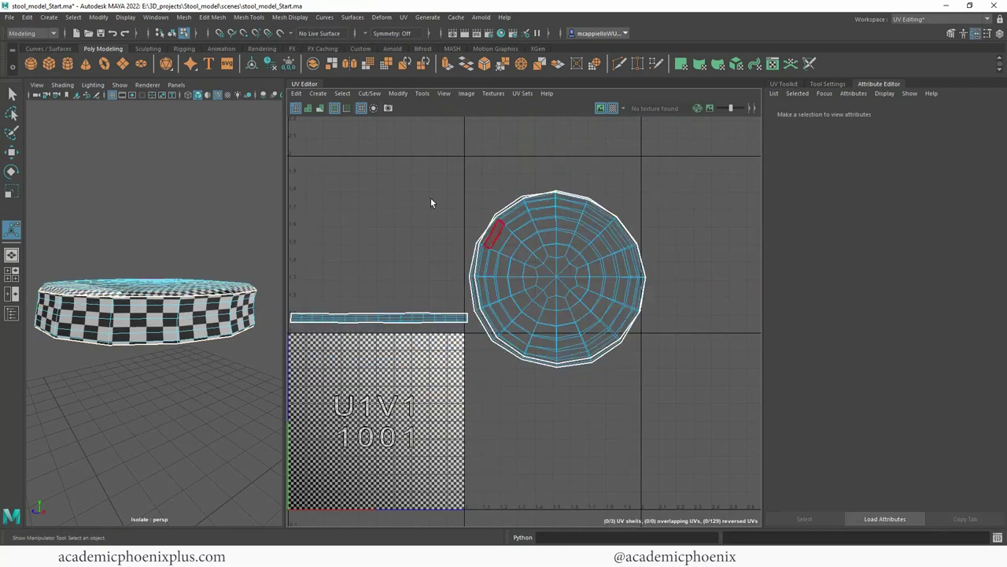
Step: Turn on shaded UV display and move the red reversed shell off the blue one, placing it above the side strip
left_click(309, 108)
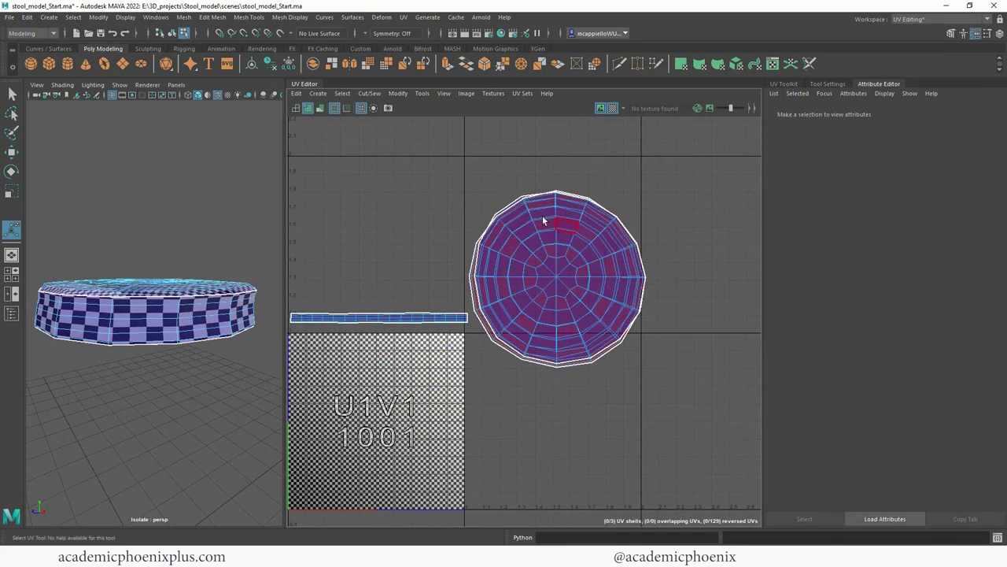
left_click(571, 285)
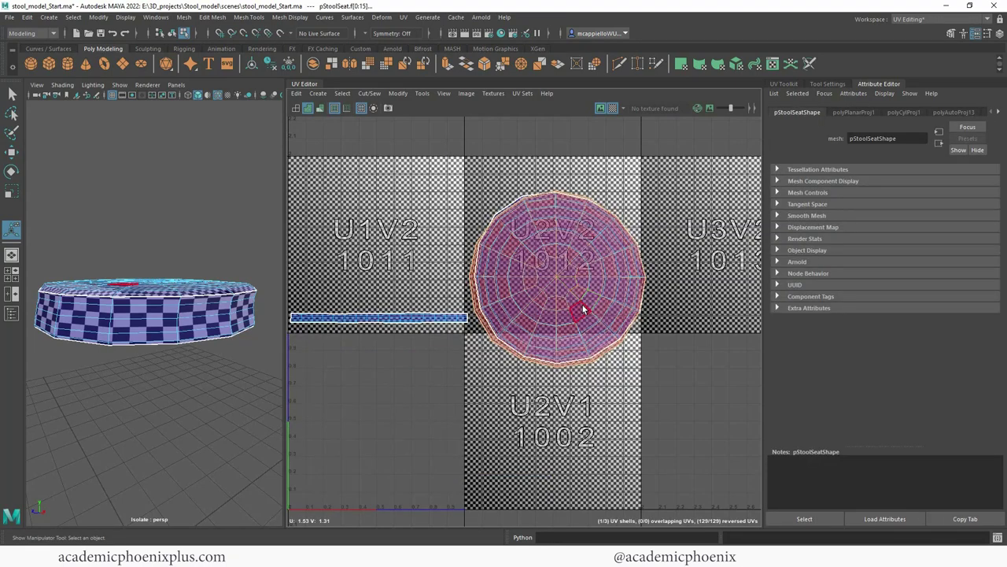
key("w")
left_click_drag(558, 285, 386, 220)
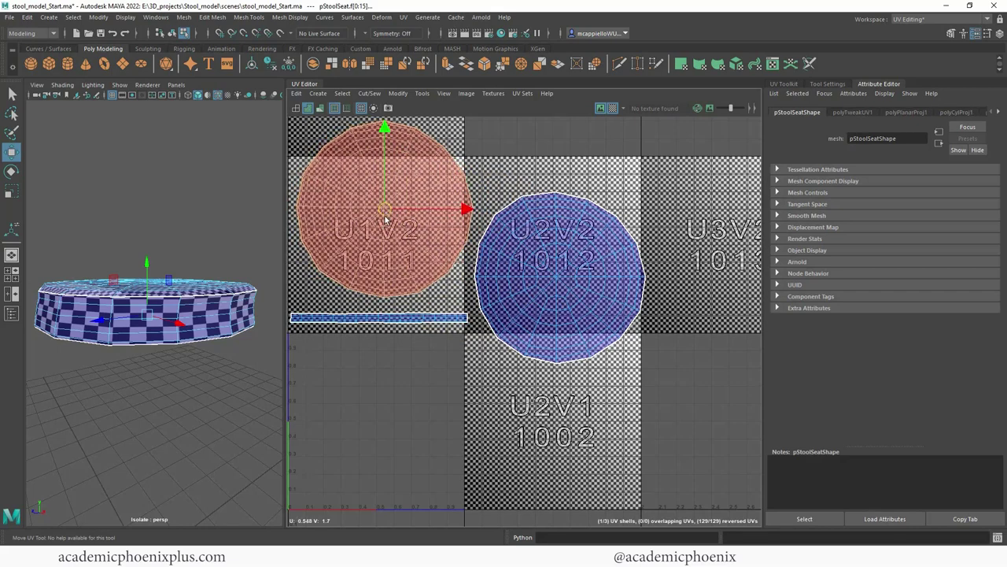
left_click(571, 161)
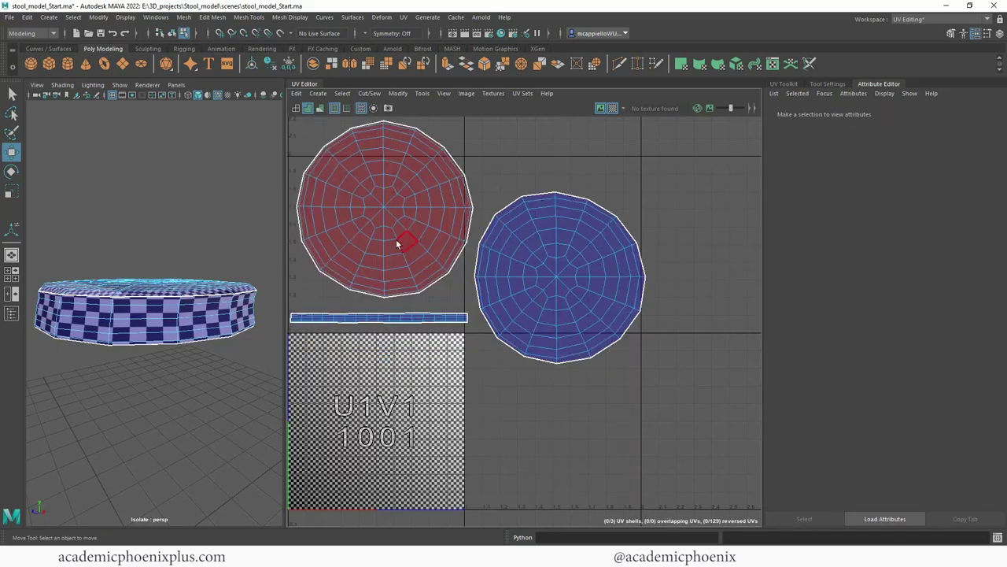
Step: Select the red reversed shell and flip it so its UVs face the correct way
left_click(407, 184)
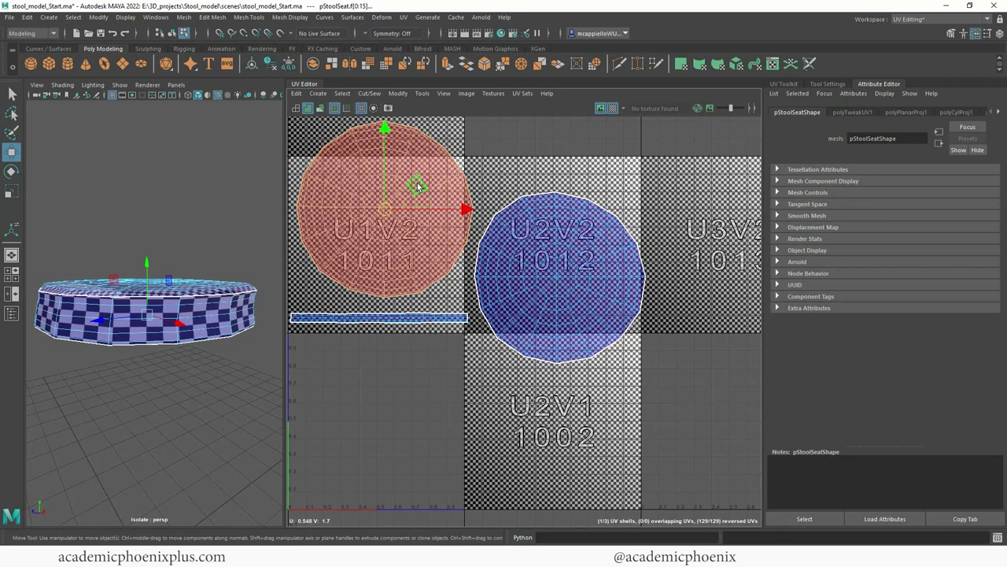
right_click(417, 187, "shift")
left_click(406, 245)
Step: Look through the UV Toolkit's Cut and Sew and Transform options to locate the Flip setting
left_click(784, 84)
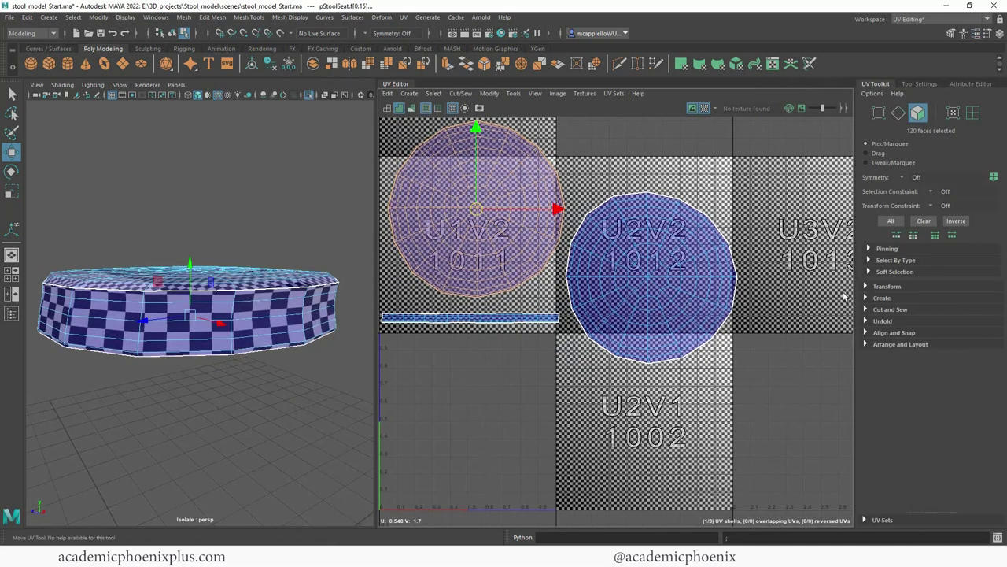
left_click(866, 310)
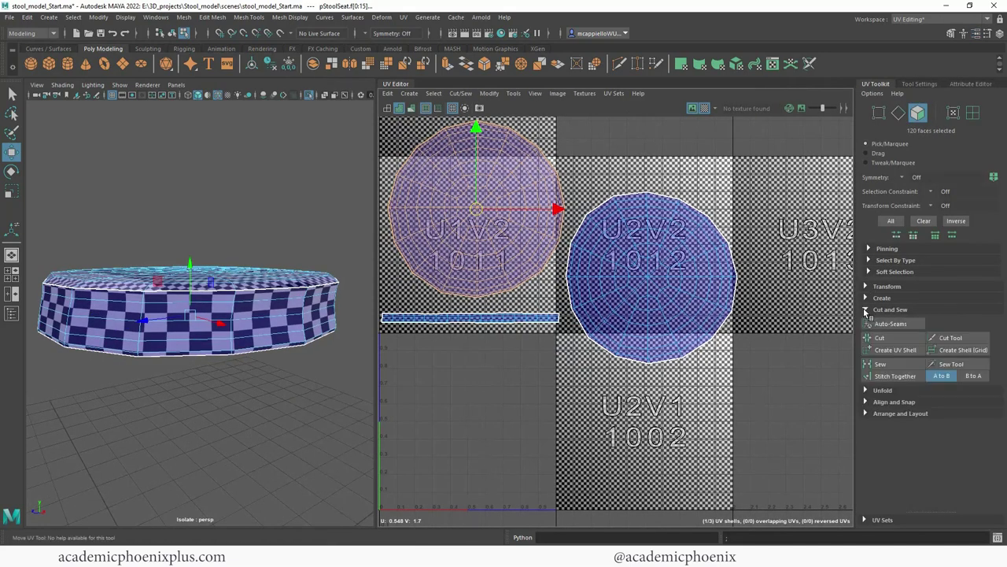
left_click(867, 309)
left_click(866, 286)
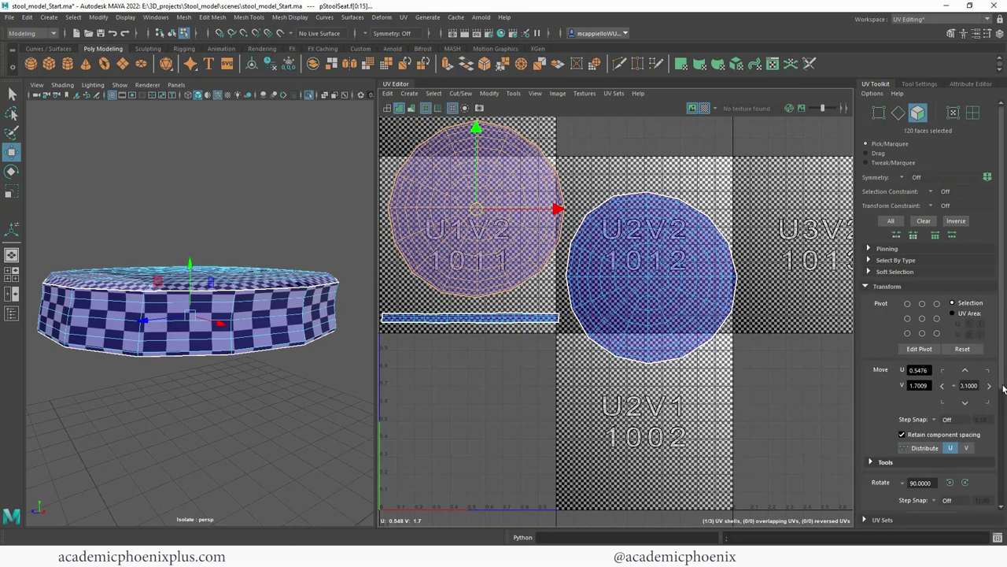
left_click_drag(1002, 375, 1002, 453)
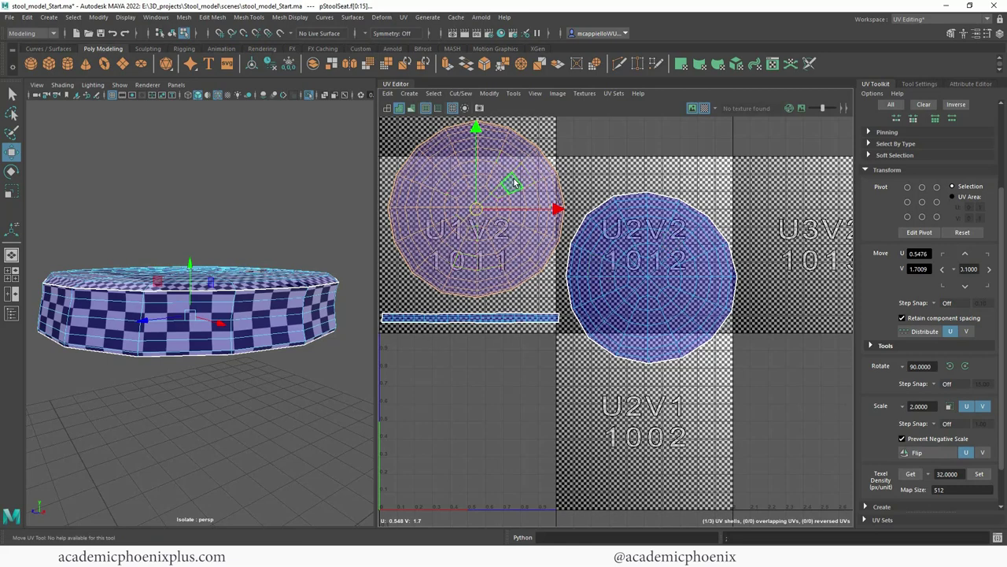
right_click(513, 182, "shift")
left_click(866, 170)
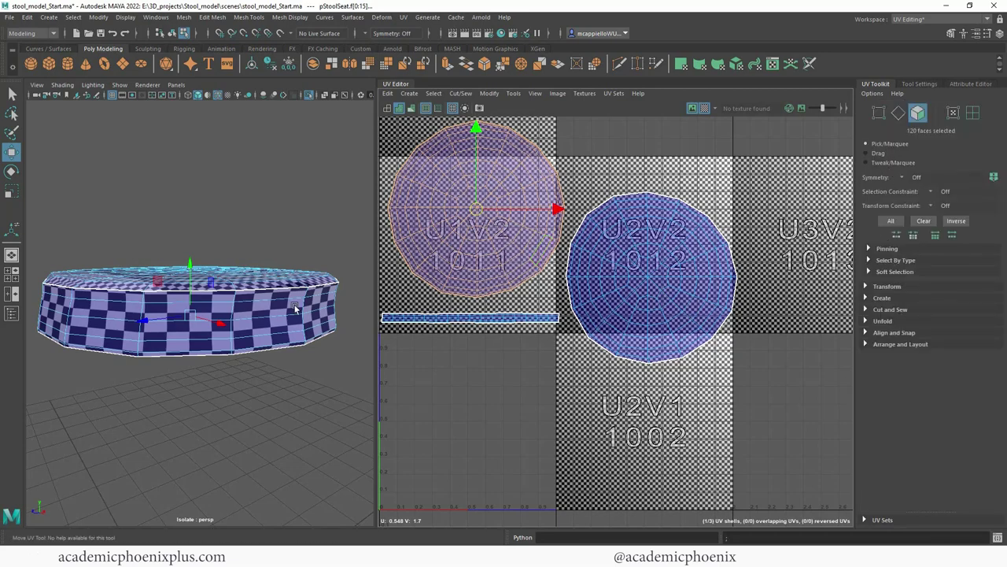
Step: Examine the checker pattern on the seat's top against the two circular shells in the UV layout
left_click_drag(315, 260, 272, 273, "alt")
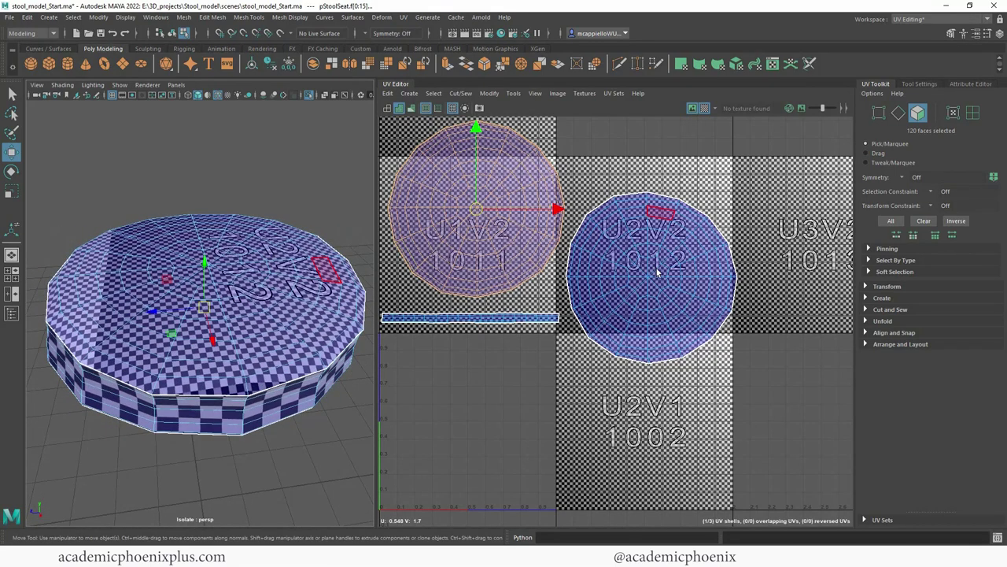
left_click(653, 274)
left_click(494, 246)
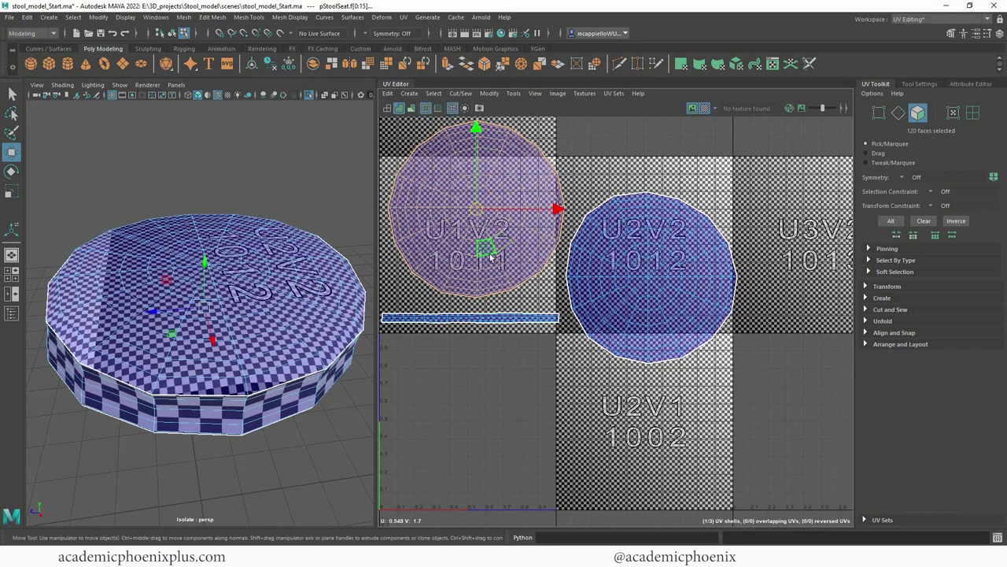
left_click_drag(276, 303, 329, 296, "alt")
double_click(497, 245)
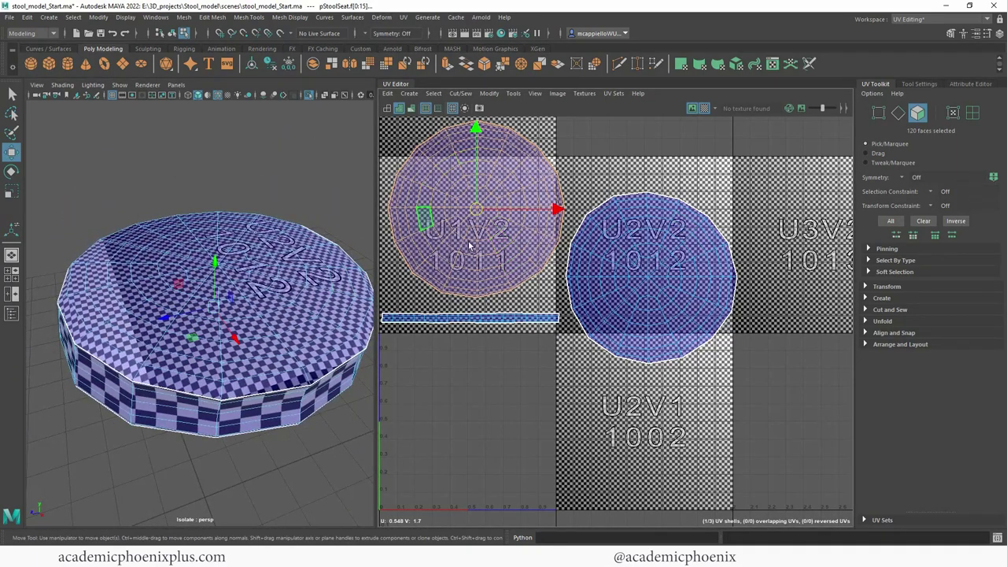
Step: Unfold the two circular UV shells of the seat's top and bottom
left_click(866, 321)
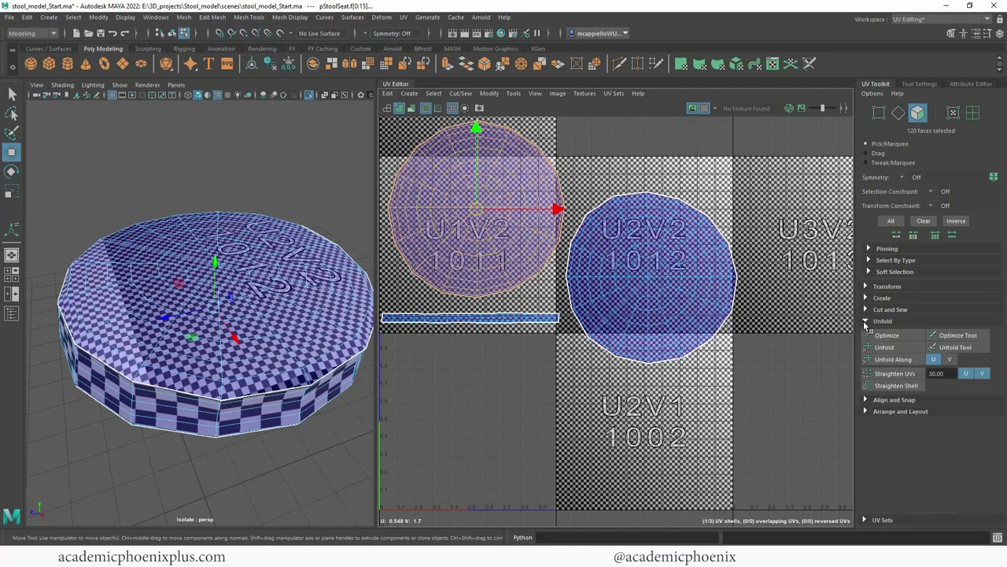
left_click(886, 347)
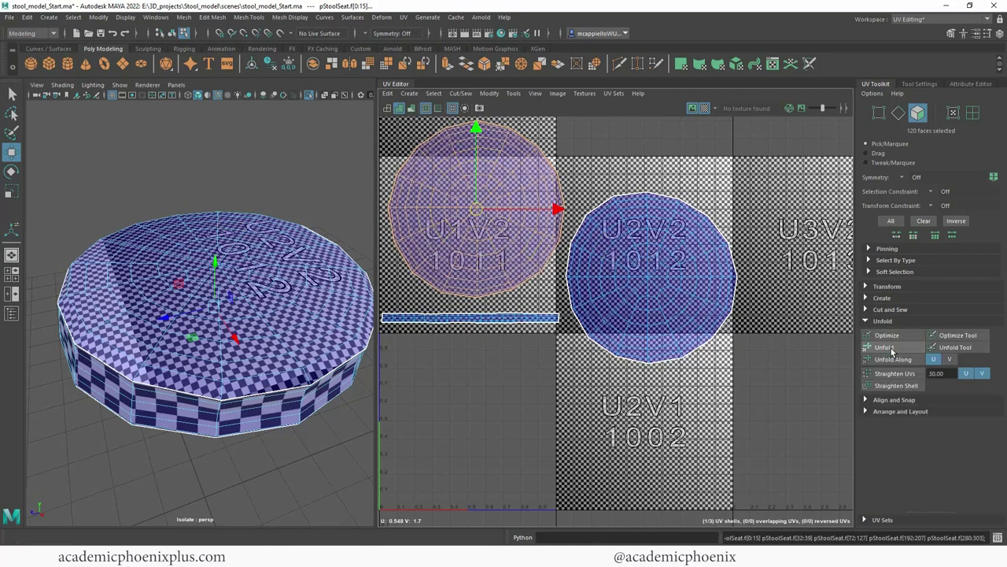
left_click(642, 268)
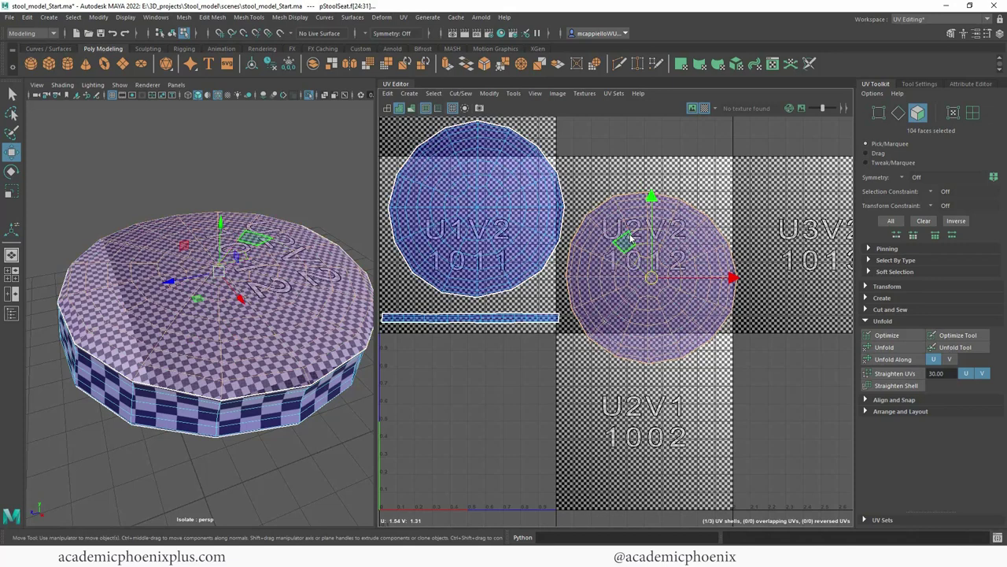
right_click_drag(630, 240, 541, 241, "shift")
Step: Select the long side strip shell of the seat and unfold its UVs
left_click(496, 321)
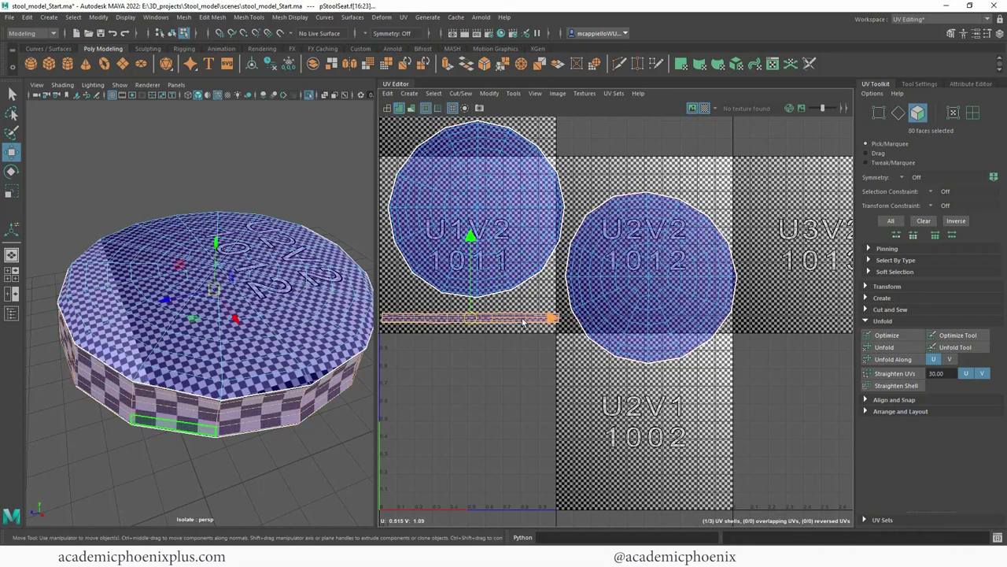
right_click_drag(523, 321, 417, 323, "shift")
right_click_drag(607, 289, 517, 265, "alt")
middle_click_drag(517, 265, 594, 272, "alt")
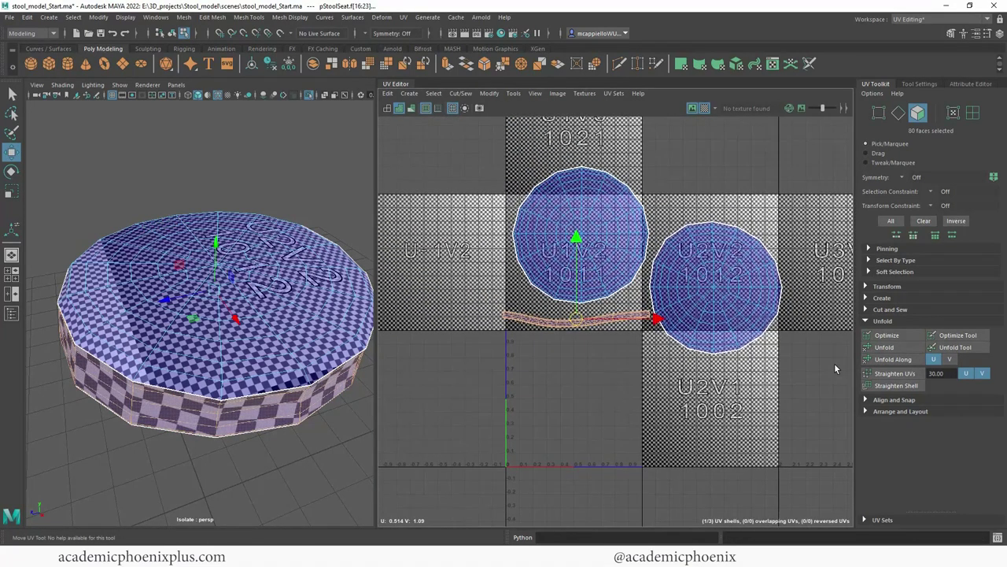
Step: Straighten the side strip's UVs in both U and V with an angle of 30, and return to object mode
left_click_drag(346, 362, 579, 272, "alt")
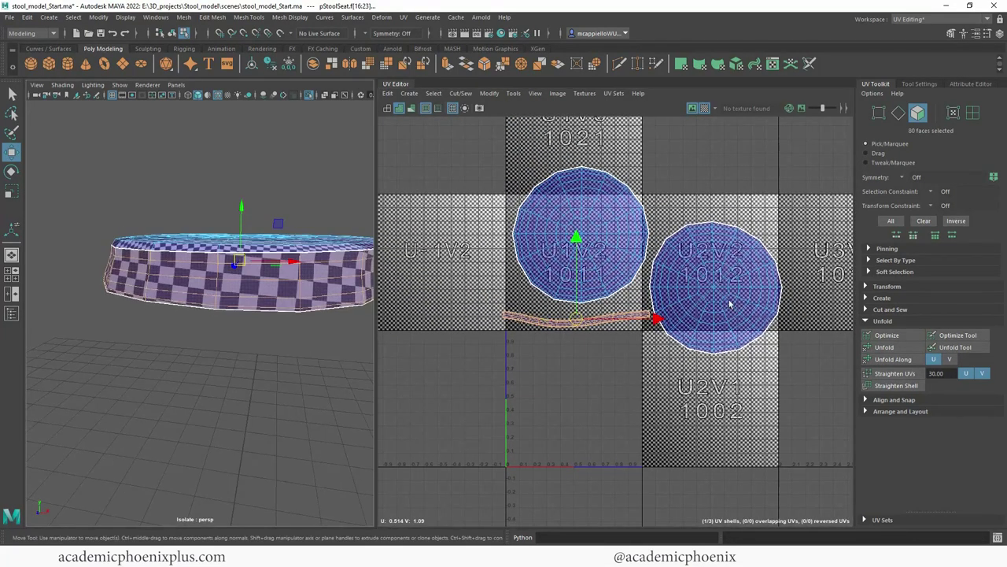
left_click_drag(478, 209, 281, 306, "alt")
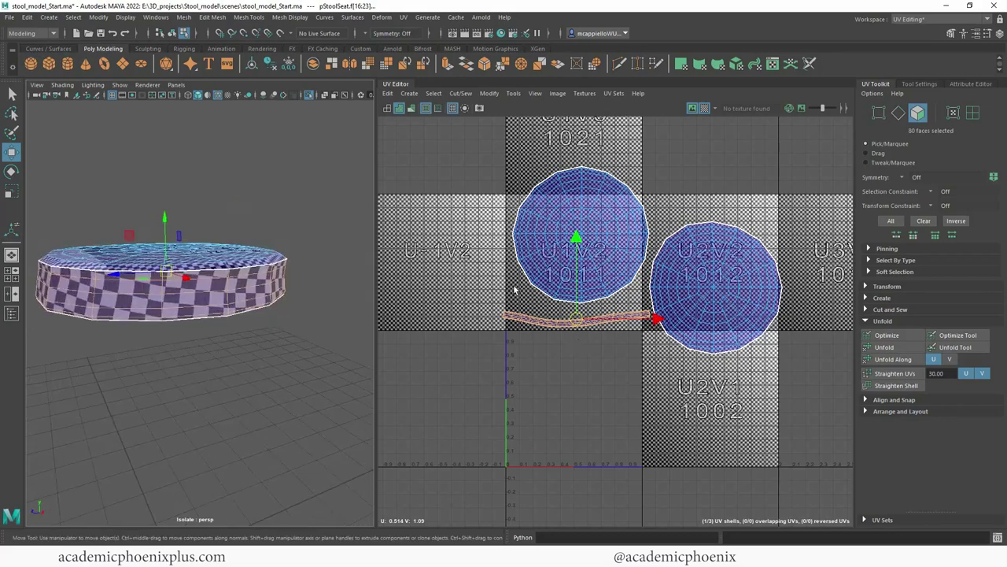
scroll(582, 340, "up", 5)
right_click_drag(755, 199, 760, 198, "alt")
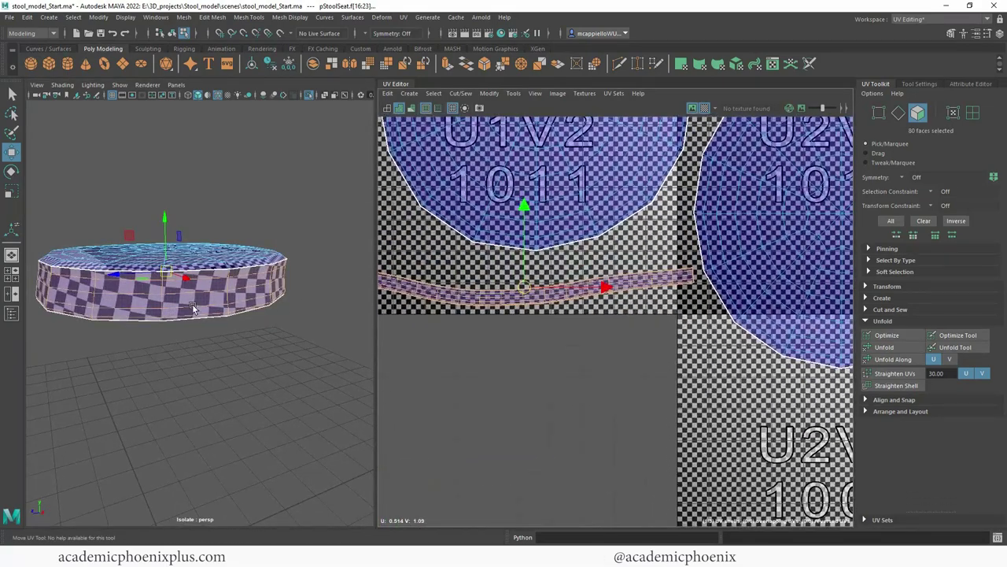
left_click_drag(191, 303, 313, 282, "alt")
middle_click_drag(579, 296, 632, 293, "alt")
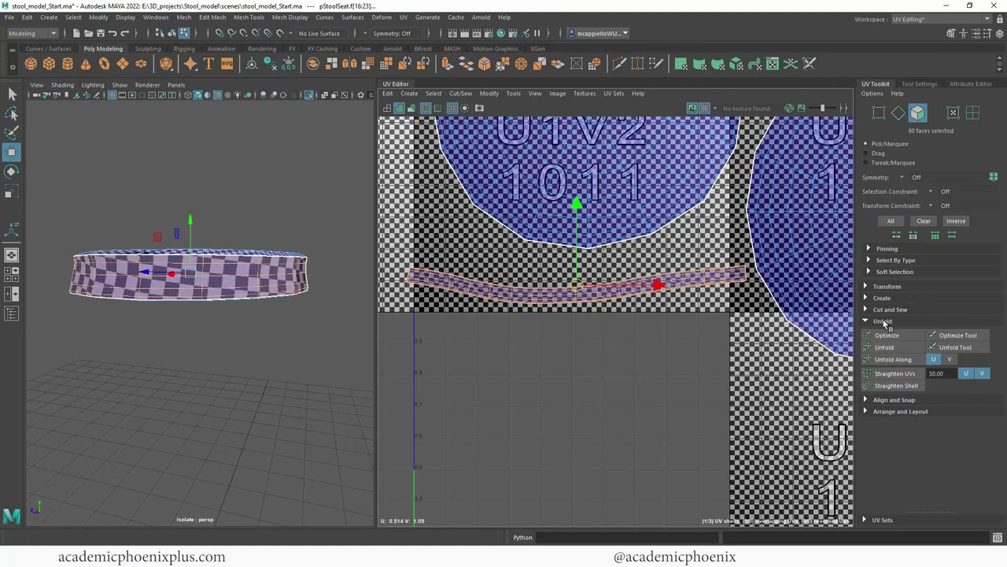
left_click(894, 376)
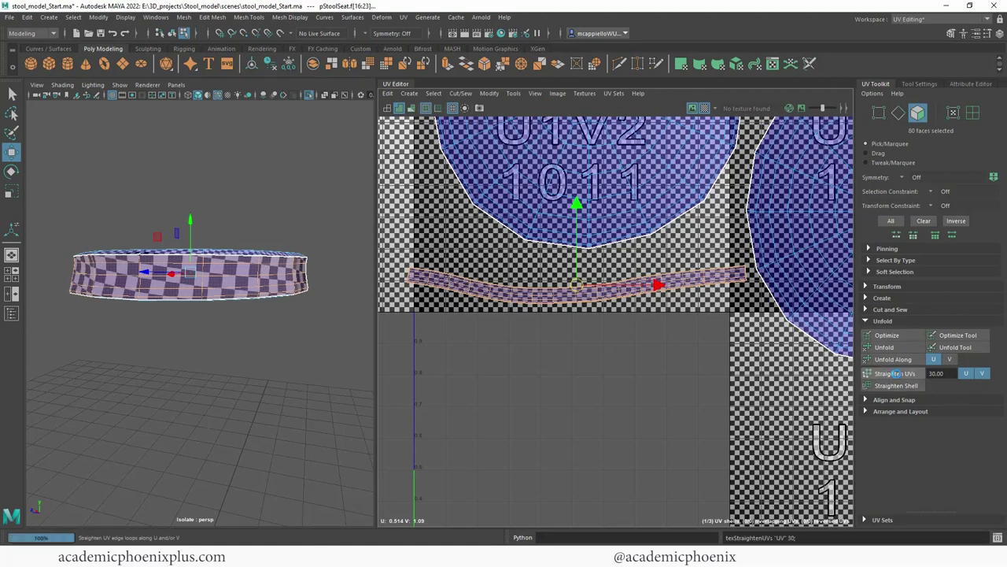
left_click(593, 290)
key("r")
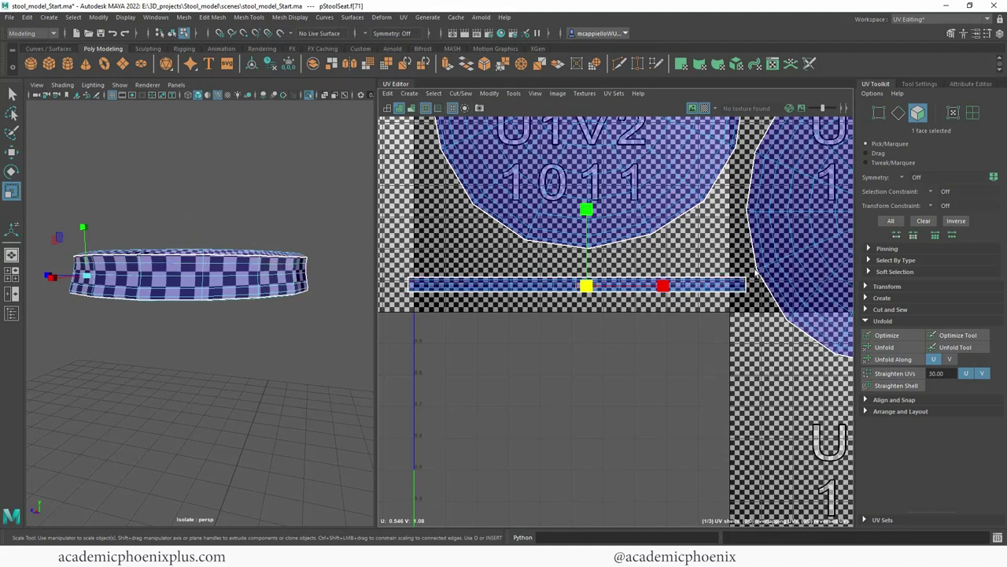
key("F8")
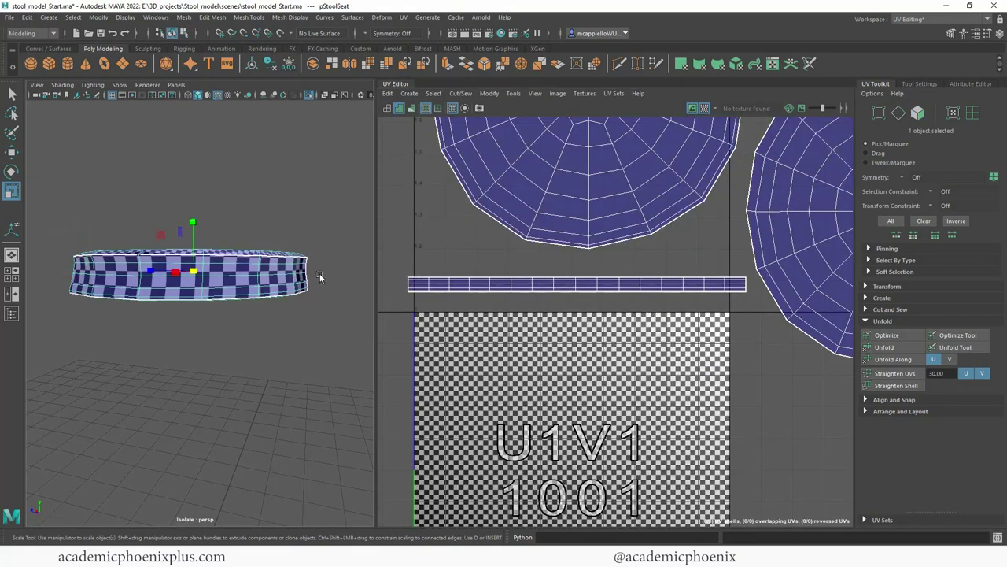
Step: Turn off isolation of the seat so the whole stool shows, and select one stool leg to inspect its UV shells
scroll(732, 260, "down", 4)
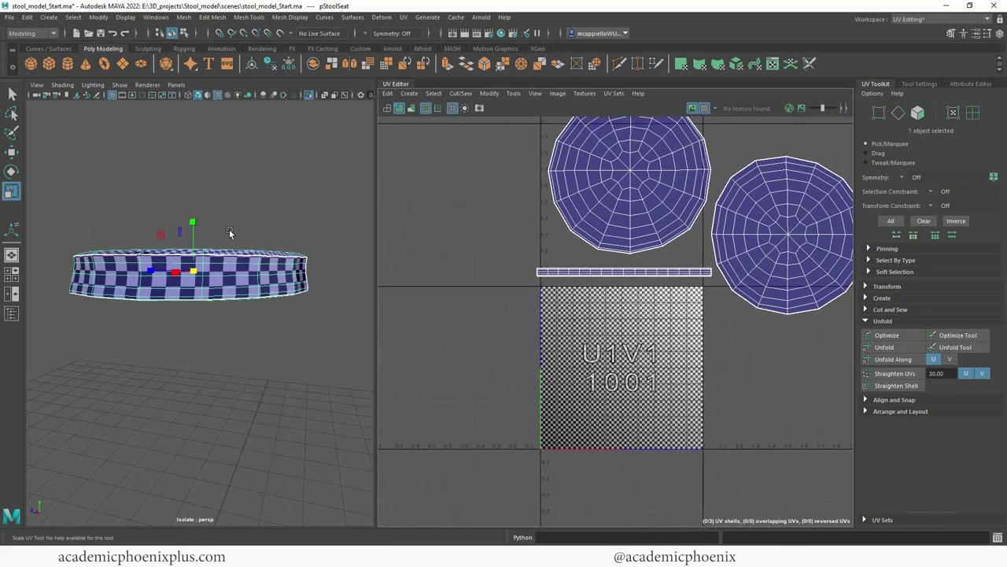
left_click(307, 95)
scroll(273, 233, "up", 5)
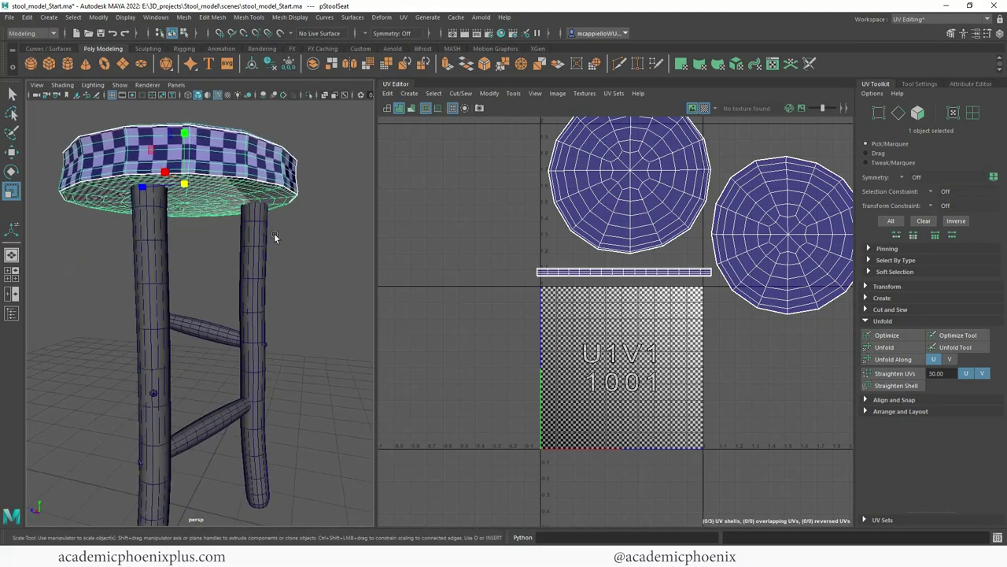
left_click(286, 245)
middle_click_drag(300, 247, 263, 213, "alt")
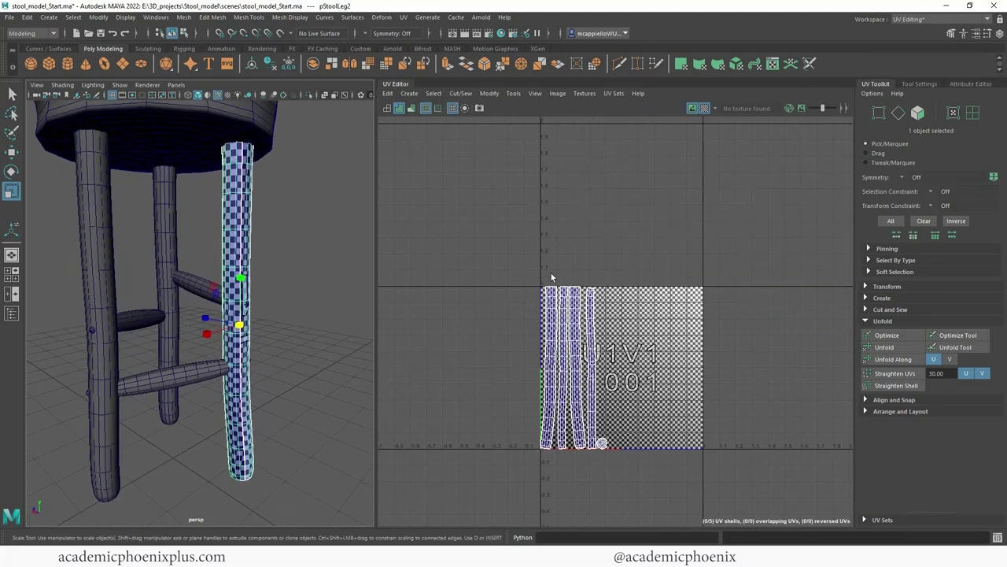
right_click_drag(567, 280, 695, 352, "alt")
middle_click_drag(695, 351, 679, 244, "alt")
right_click_drag(679, 244, 744, 272, "alt")
middle_click_drag(744, 272, 756, 294, "alt")
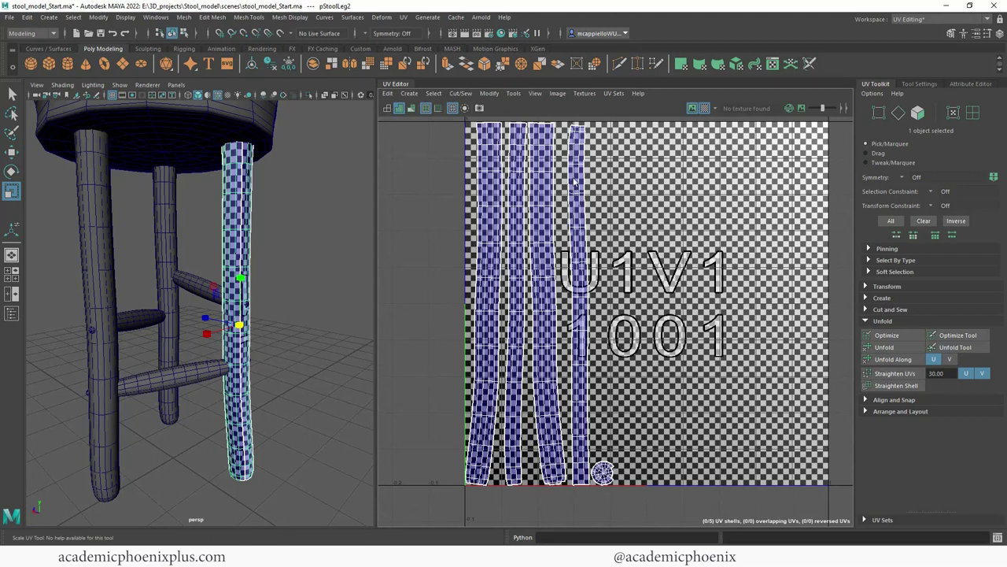
Step: Switch to edge selection and examine which border edges the narrow last leg shell shares with the neighbouring shells
right_click_drag(575, 166, 575, 136)
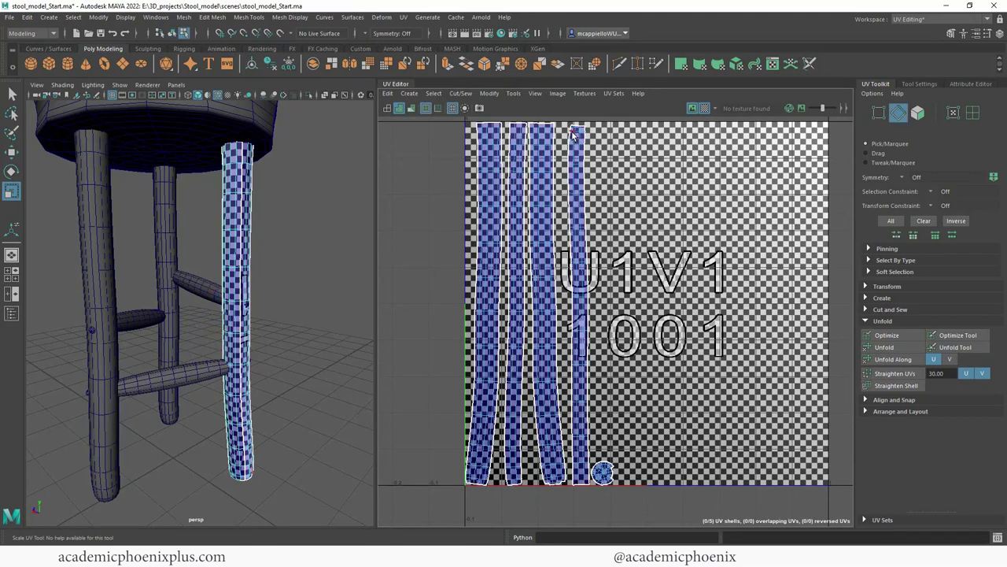
left_click(573, 130)
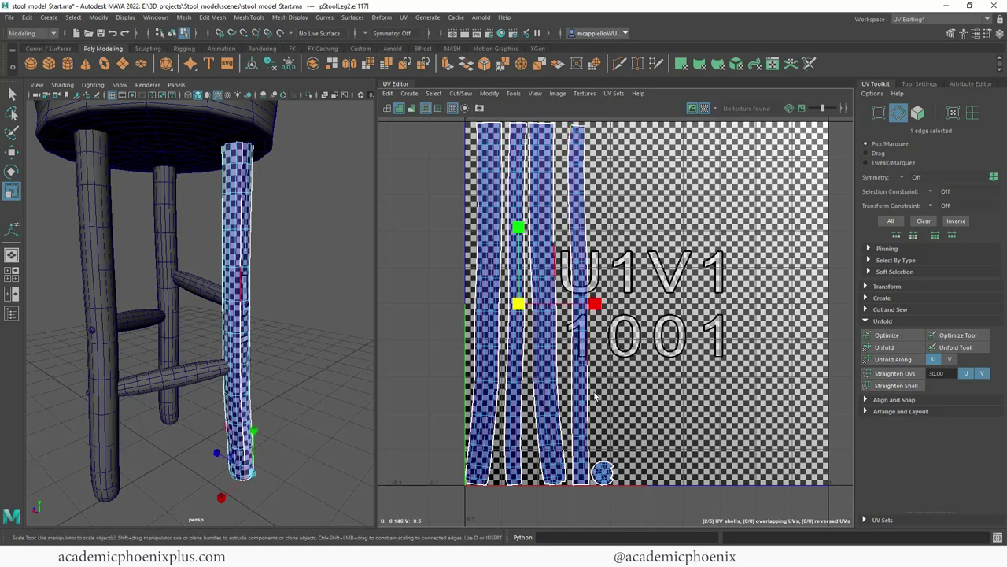
left_click(573, 482, "shift")
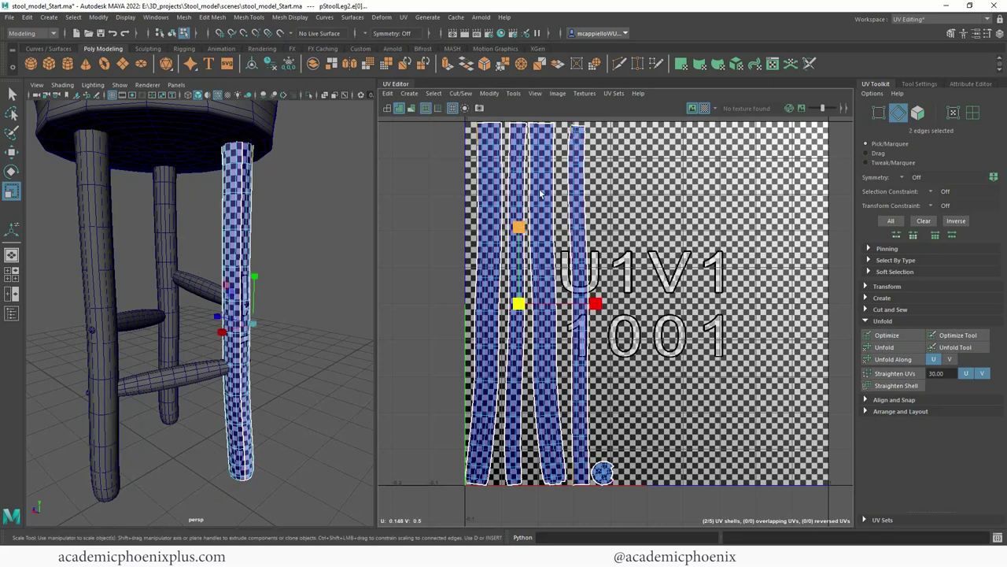
left_click(576, 425)
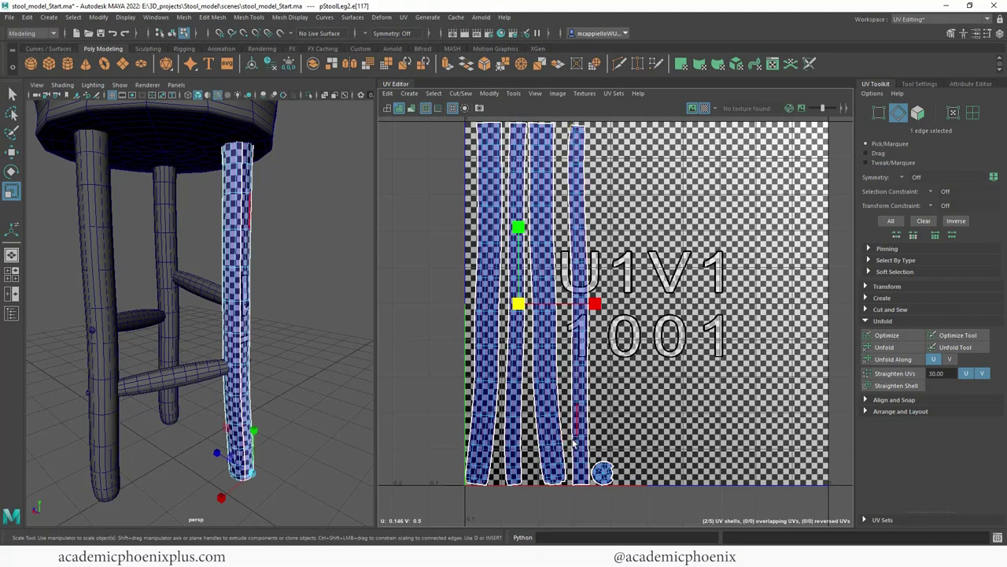
left_click(576, 477, "shift")
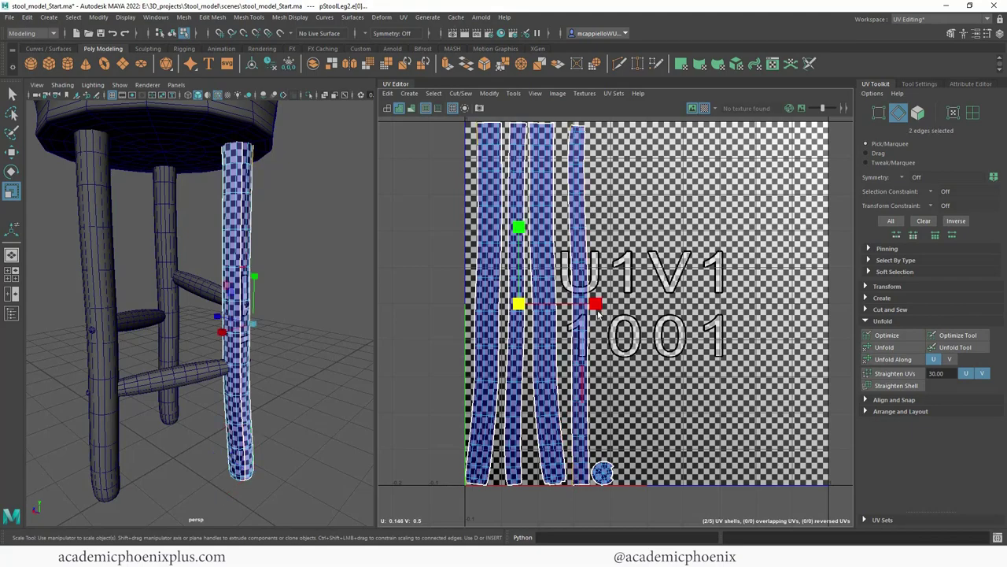
scroll(609, 224, "up", 2)
middle_click_drag(606, 223, 674, 293, "alt")
scroll(666, 283, "down", 2)
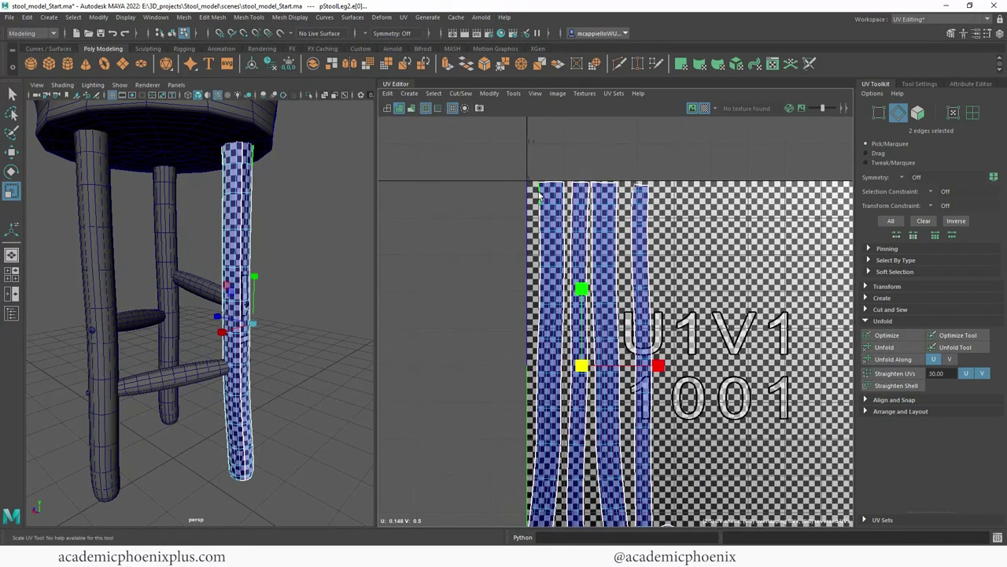
Step: Select the full border edge run shared by the first and last long leg shells and sew them together
left_click(543, 195)
key("w")
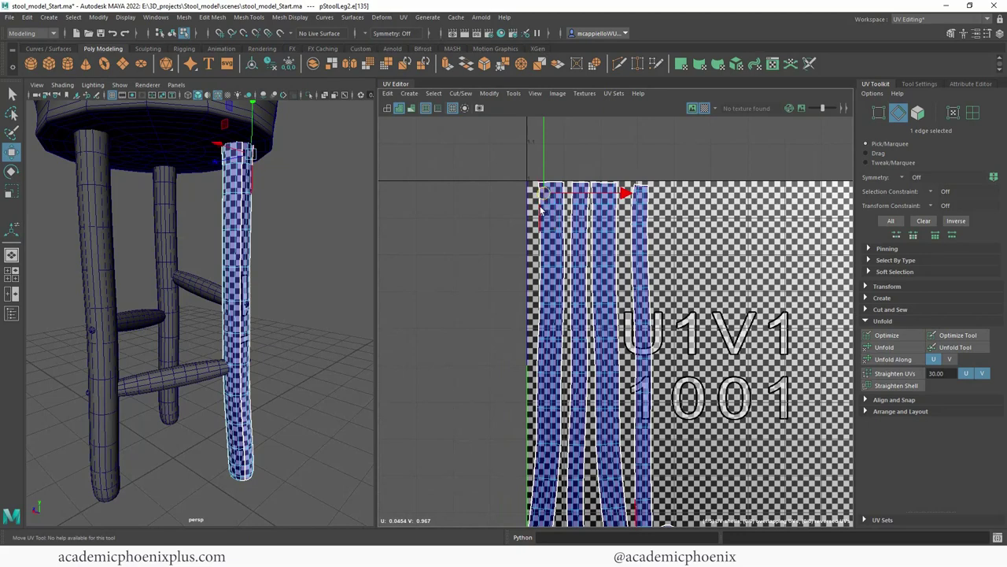
key("q")
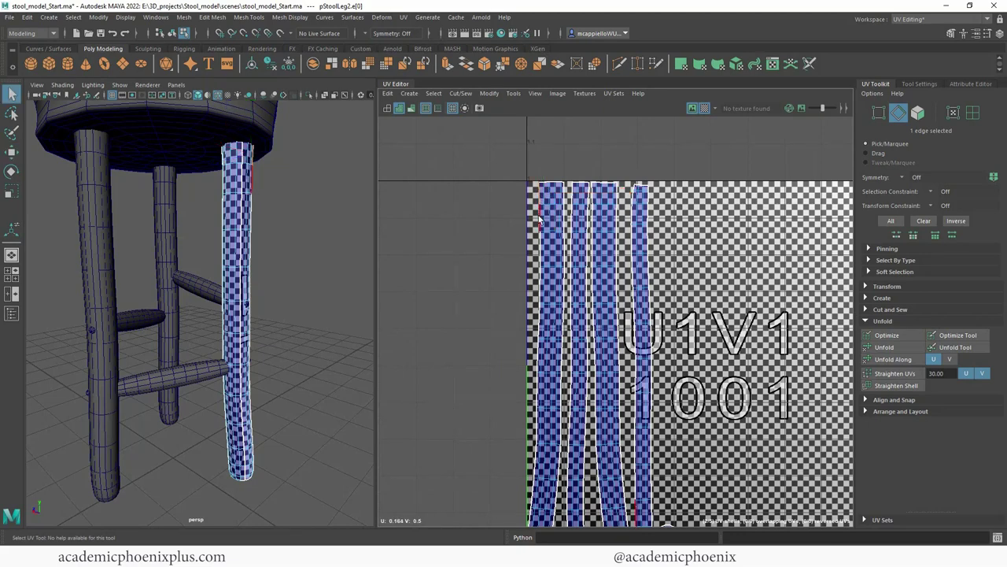
double_click(540, 302, "shift")
mouse_move(555, 385)
middle_mouse_down("alt")
mouse_move(566, 250)
mouse_move(562, 391)
middle_mouse_up("alt")
double_click(557, 359, "shift")
right_click(536, 247, "shift")
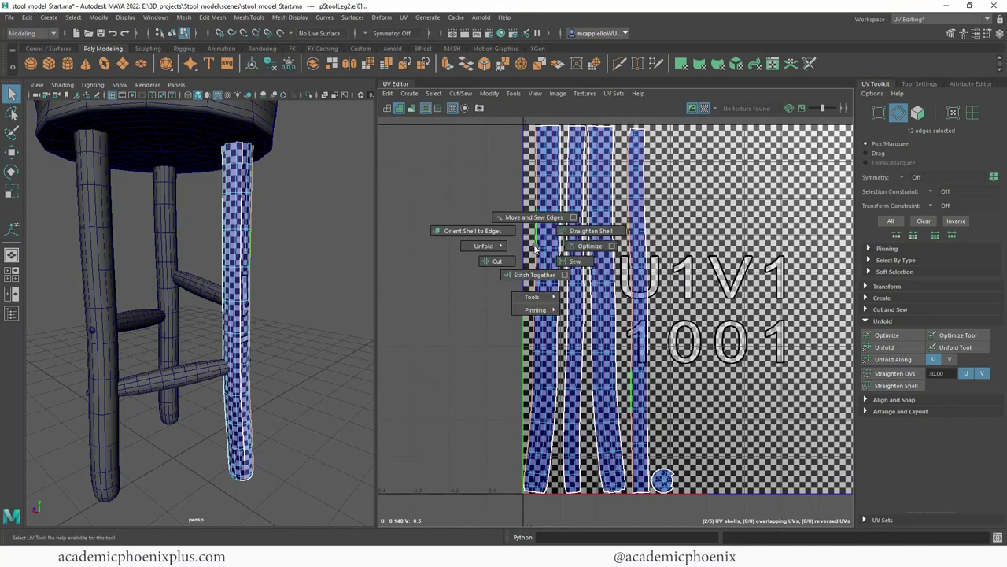
left_click(575, 261)
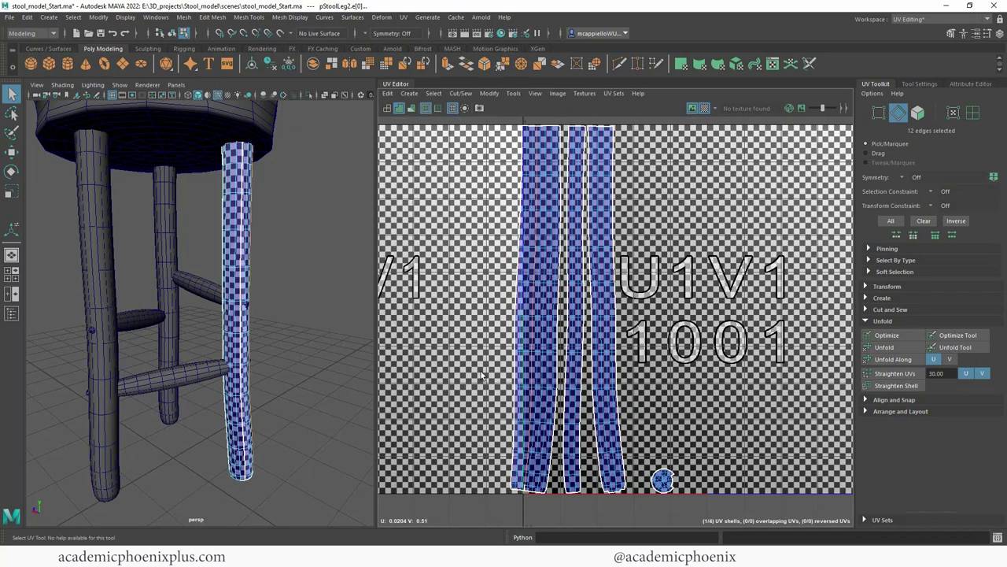
Step: Return the stool leg to object mode and apply a cylindrical UV projection to it
right_click_drag(234, 186, 262, 168)
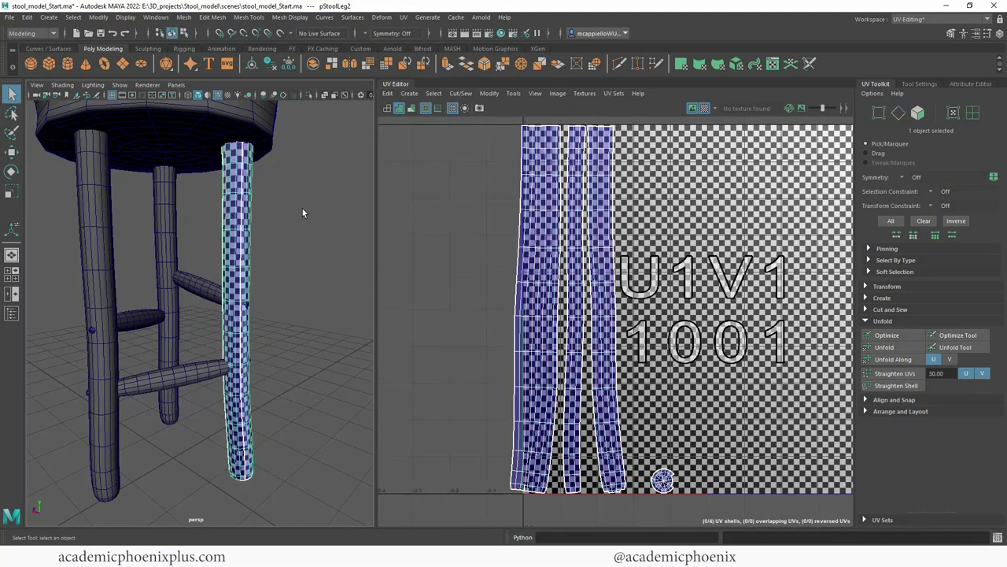
scroll(290, 231, "down", 3)
left_click_drag(289, 230, 324, 228, "alt")
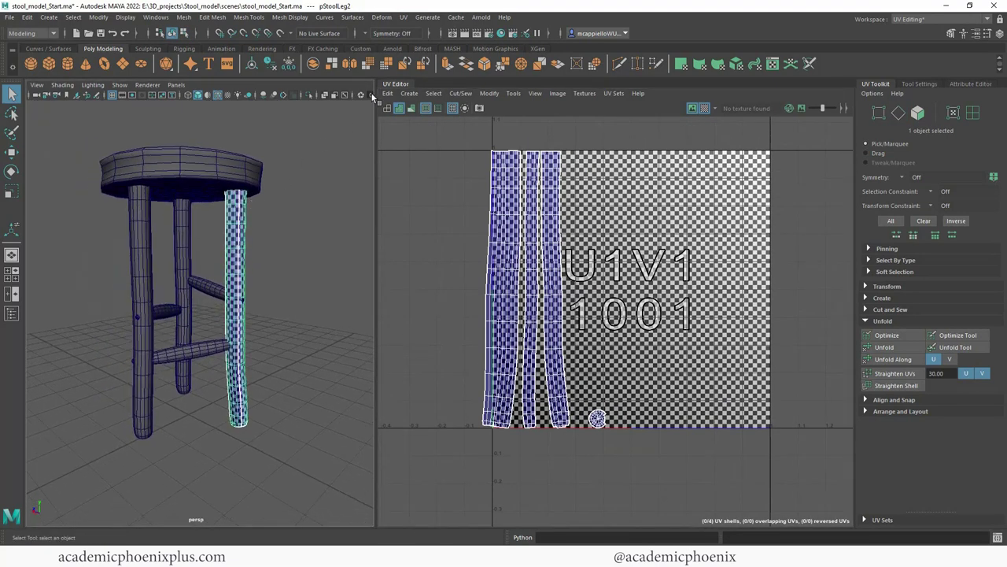
left_click(405, 18)
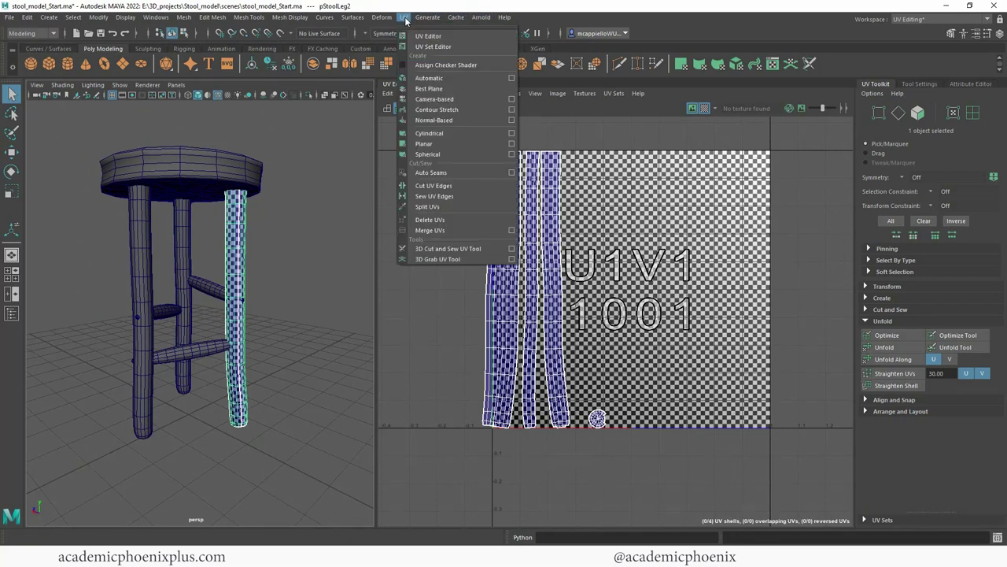
left_click(460, 134)
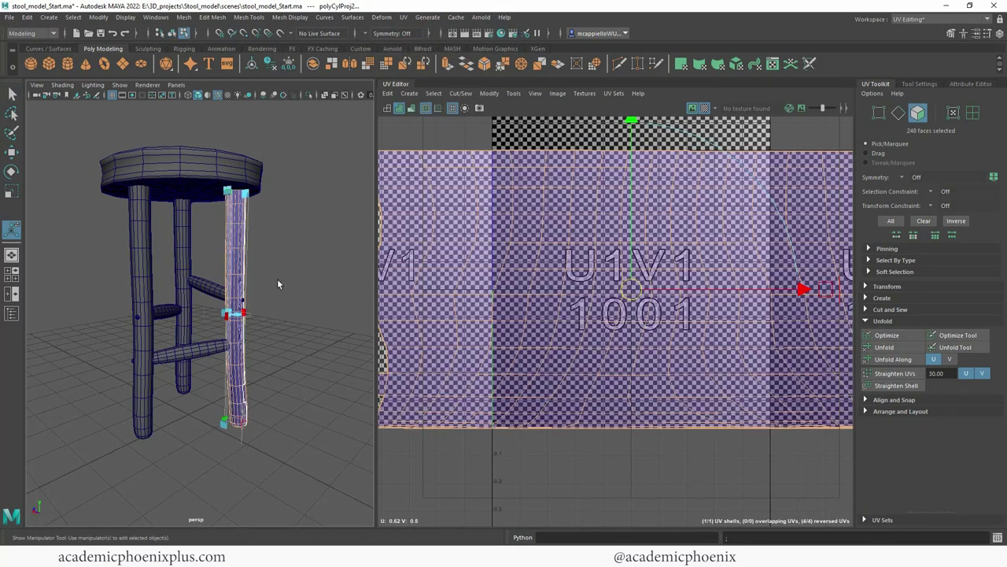
Step: Extend the cylindrical projection's sweep around the leg until it wraps the leg completely
left_click_drag(282, 321, 277, 289, "alt")
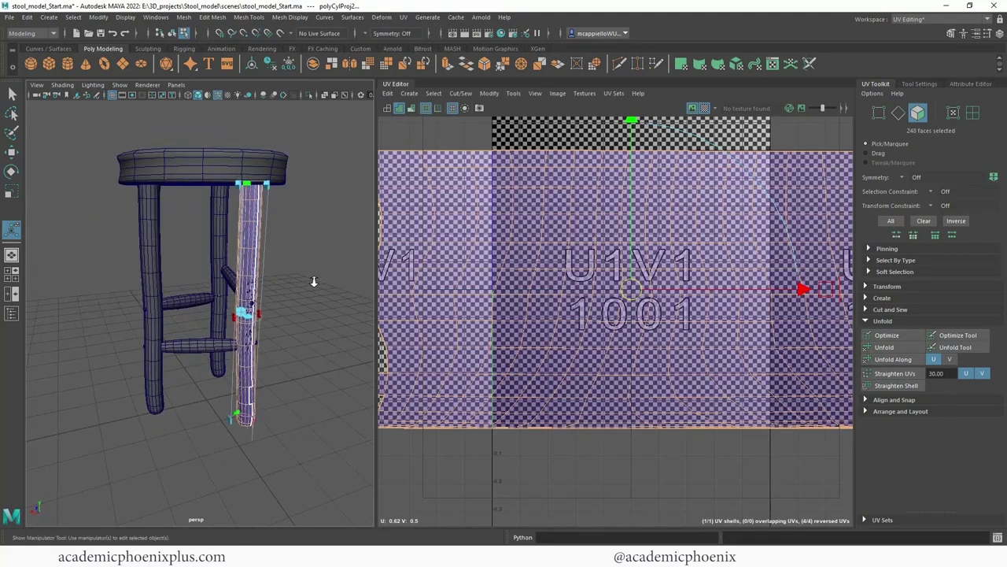
right_click_drag(313, 281, 304, 314, "alt")
left_click_drag(305, 315, 189, 324, "alt")
left_click_drag(229, 382, 161, 374)
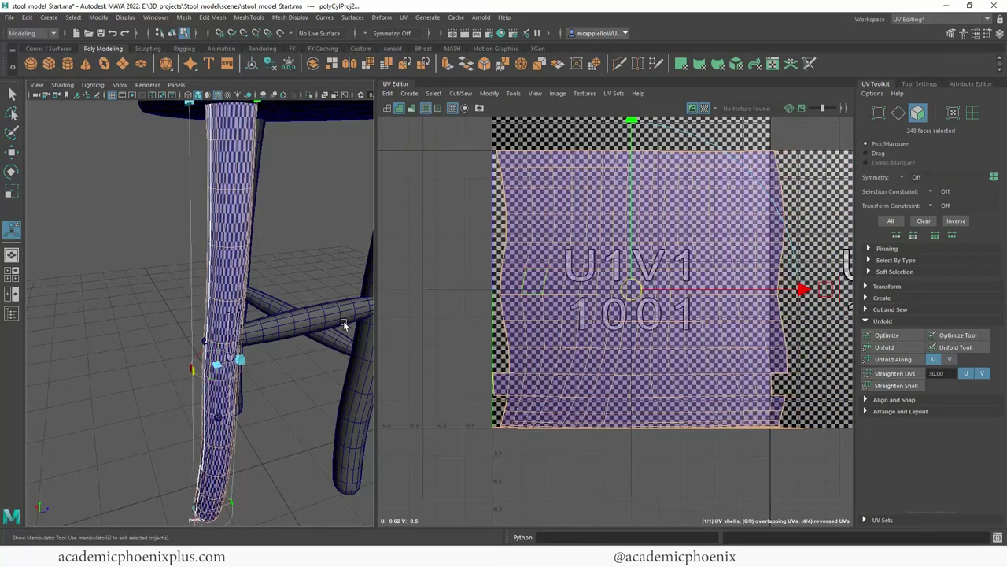
right_click_drag(343, 320, 403, 353, "alt")
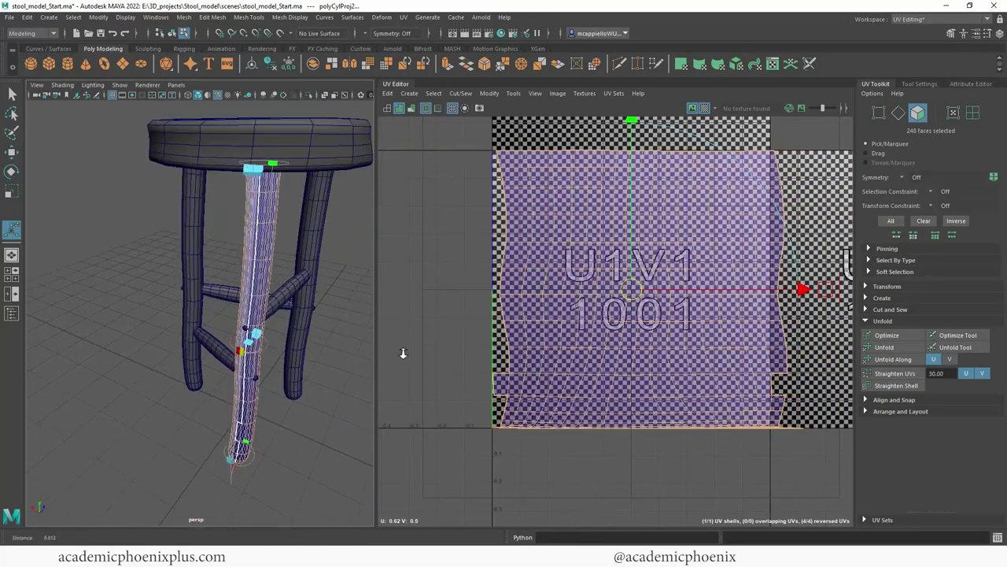
left_click_drag(339, 352, 220, 351, "alt")
Step: Stretch the leg's projected UVs vertically in the UV layout to even out the checkers, and check them along the leg
right_click_drag(663, 263, 518, 214, "alt")
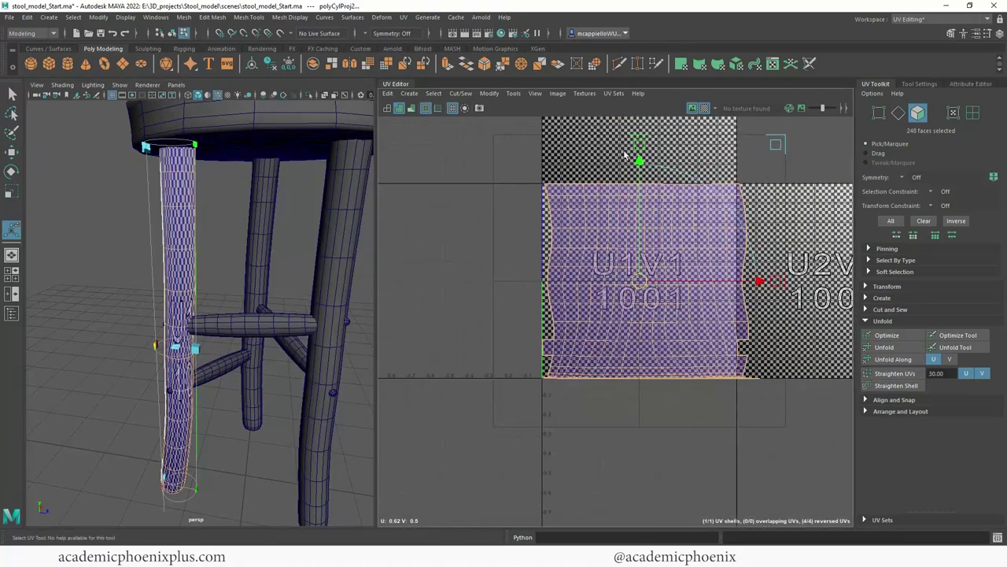
left_click_drag(639, 145, 632, 86)
right_click_drag(266, 205, 217, 213, "alt")
left_click_drag(219, 236, 247, 286, "alt")
right_click_drag(263, 309, 456, 308, "alt")
mouse_move(265, 276)
left_mouse_down("alt")
mouse_move(250, 272)
mouse_move(276, 272)
left_mouse_up("alt")
right_click_drag(680, 267, 613, 260, "alt")
middle_click_drag(264, 370, 256, 159, "alt")
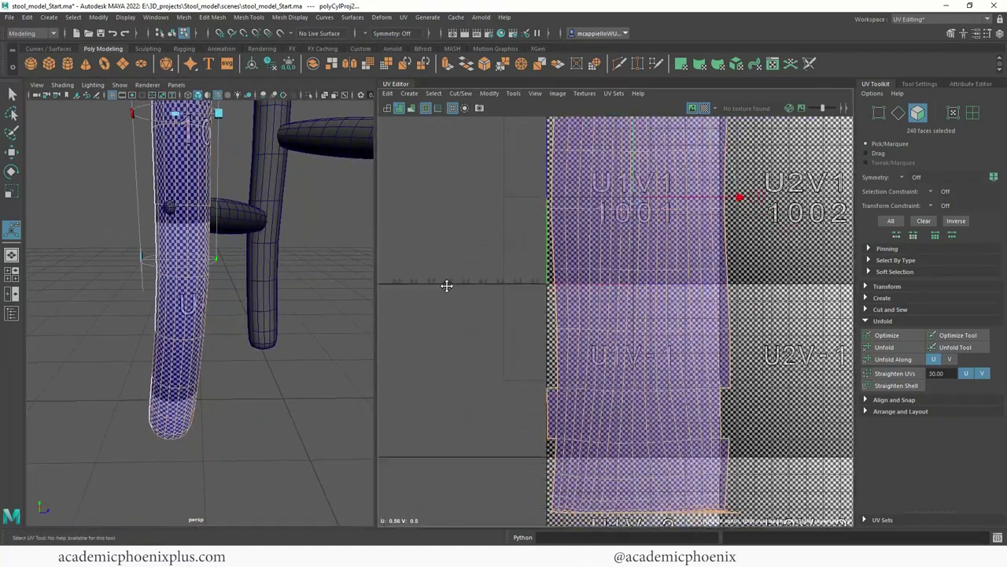